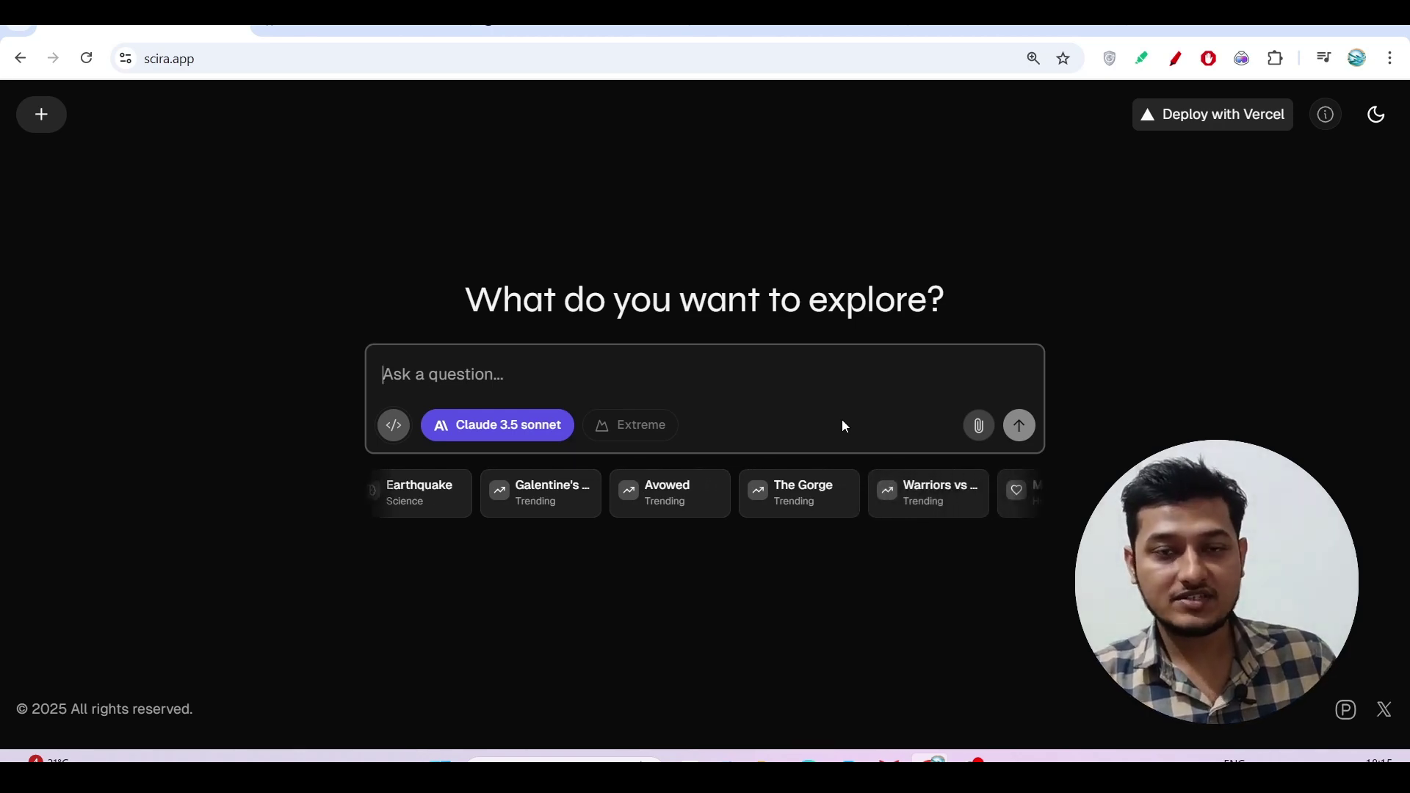
- Look over the Scira GitHub repository and highlight its About description
left_click(139, 28)
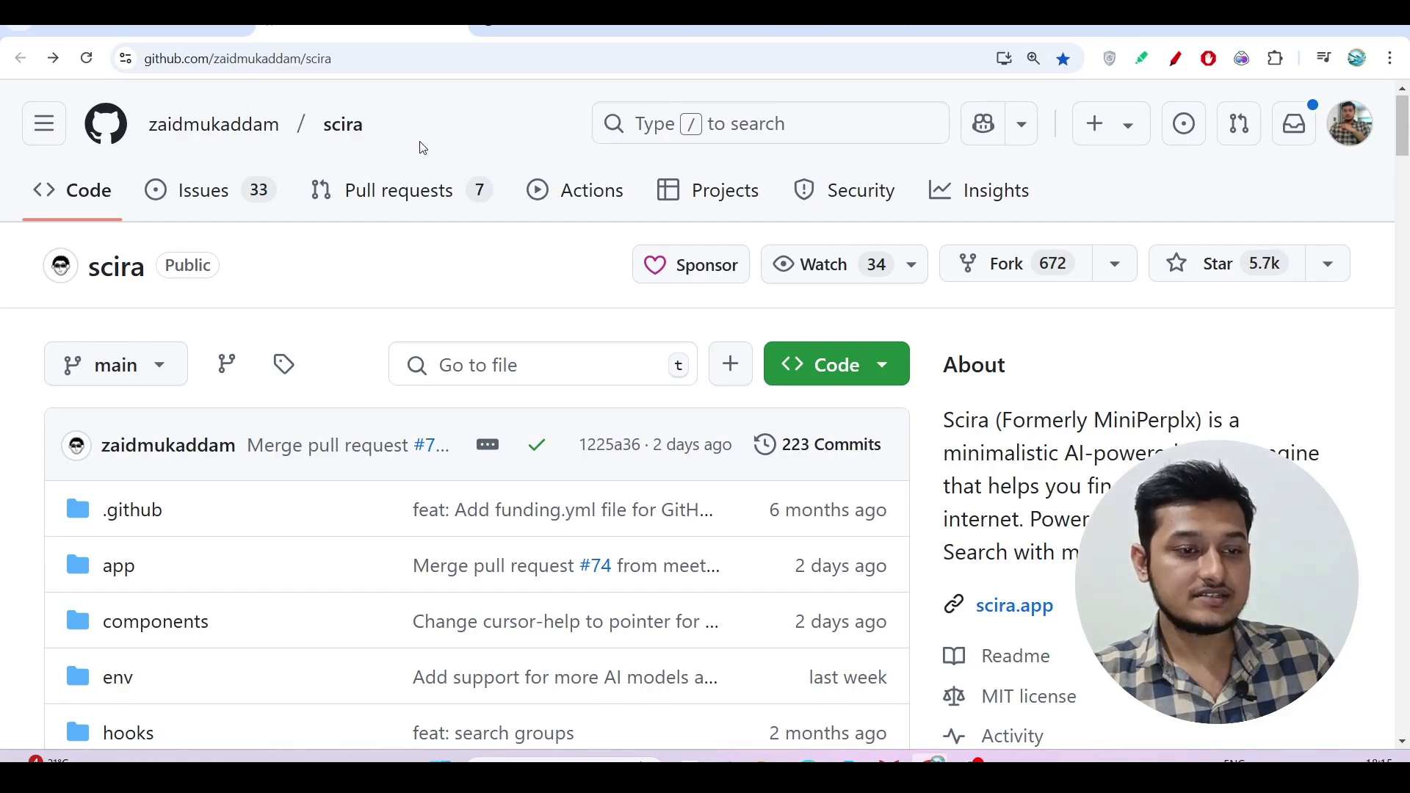
scroll(412, 148, "up", 1)
scroll(412, 148, "down", 3)
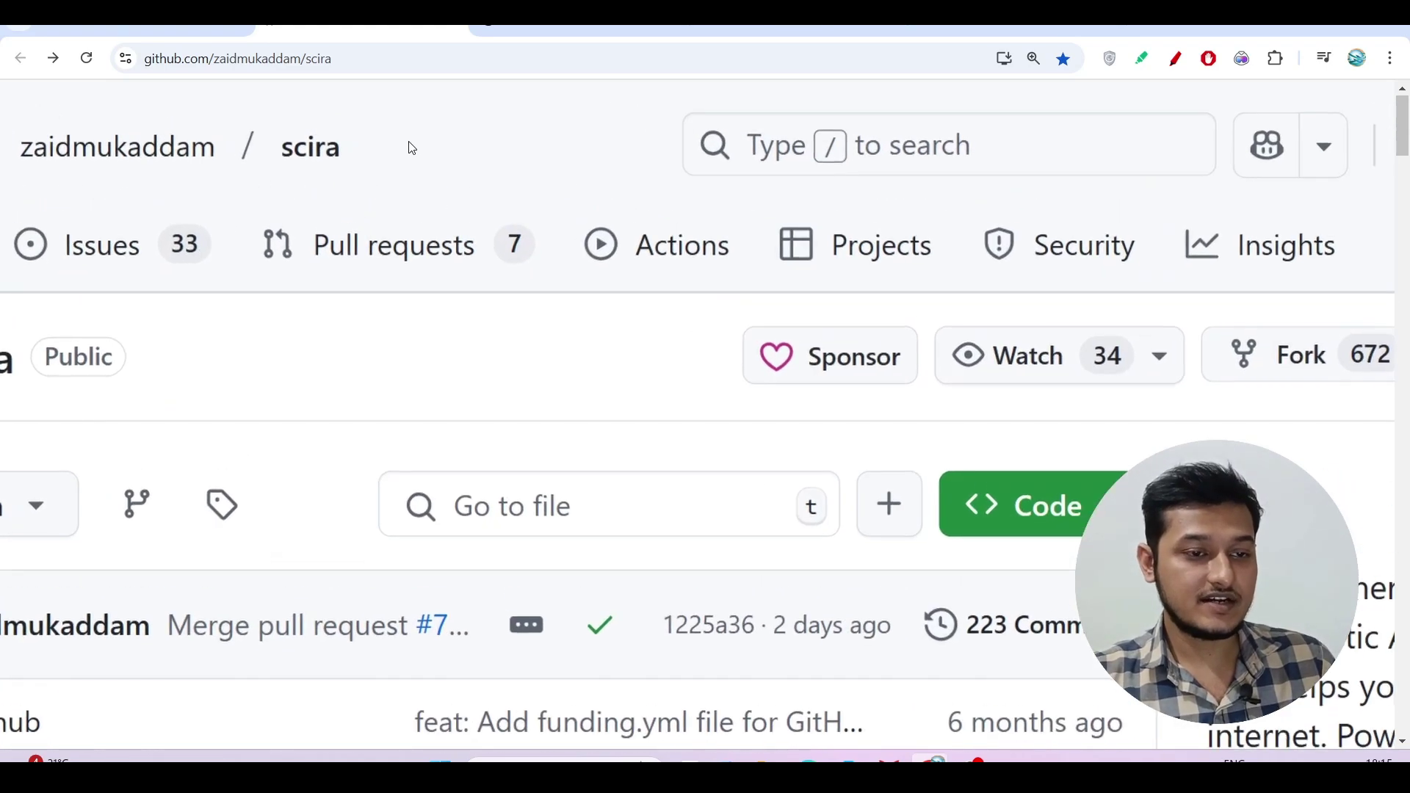
scroll(1109, 430, "up", 3)
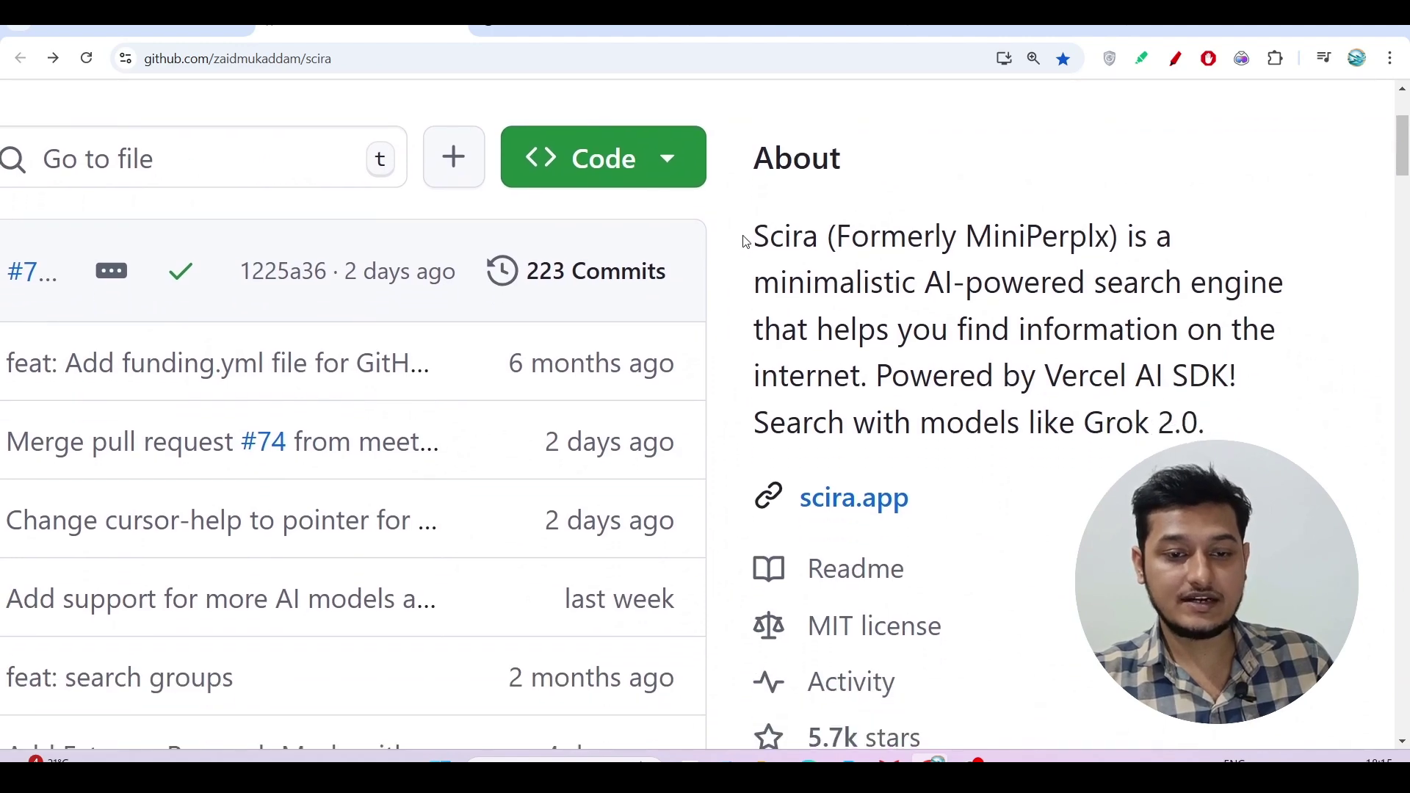
mouse_move(746, 242)
left_mouse_down()
mouse_move(1017, 237)
mouse_move(948, 288)
mouse_move(1159, 299)
mouse_move(1055, 327)
mouse_move(932, 327)
mouse_move(1300, 321)
mouse_move(948, 327)
mouse_move(857, 357)
mouse_move(878, 367)
left_mouse_up()
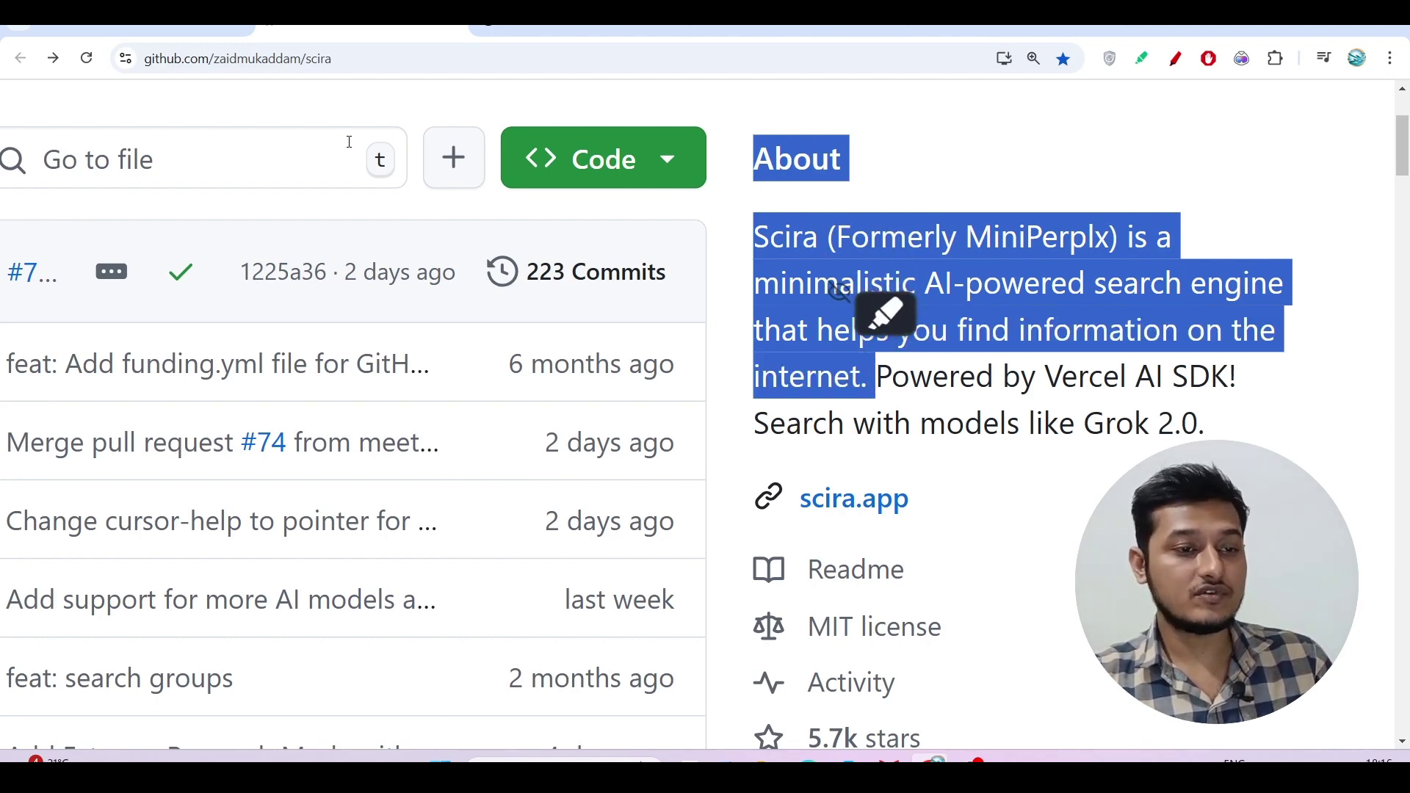
- Return to Scira's start page and choose the code analysis search mode
left_click(53, 58)
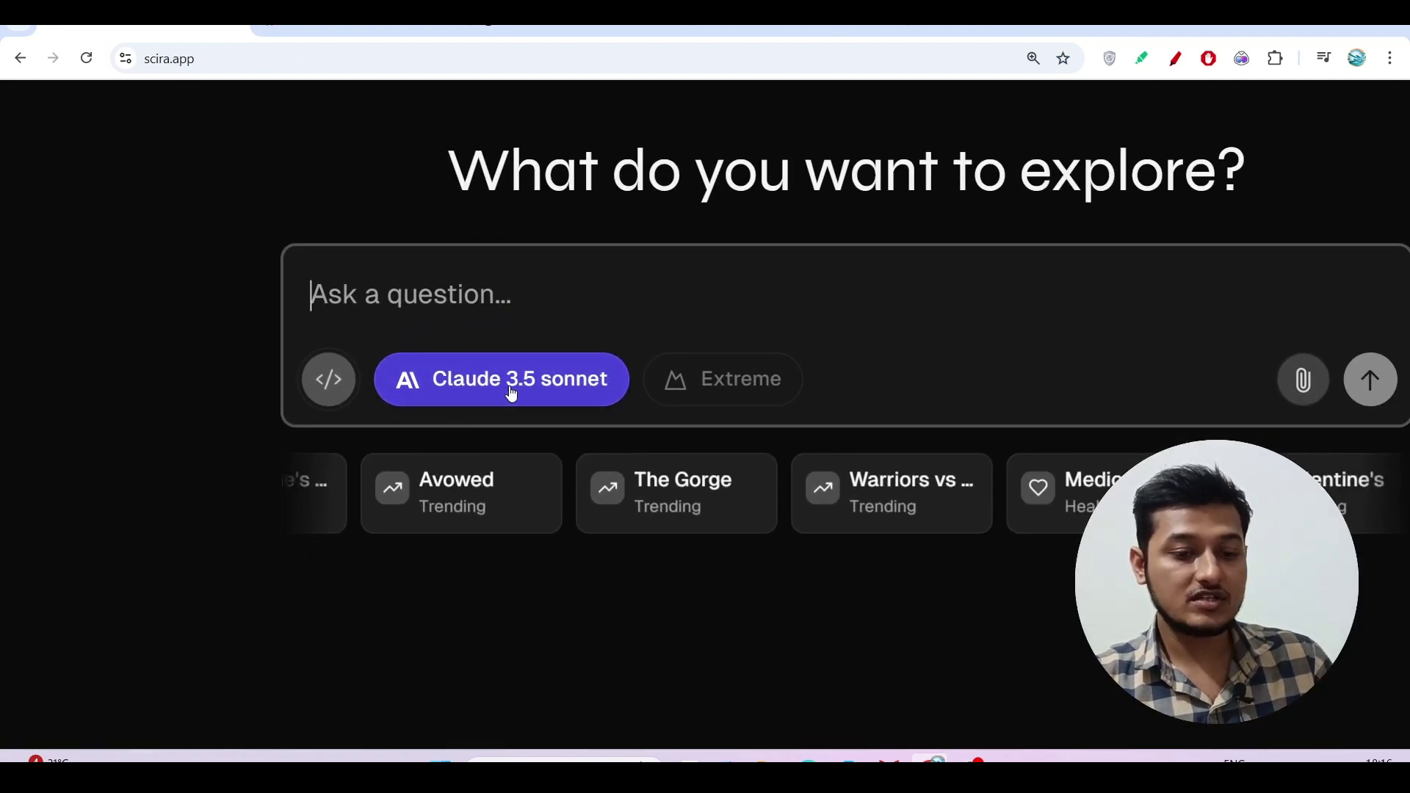
mouse_move(375, 394)
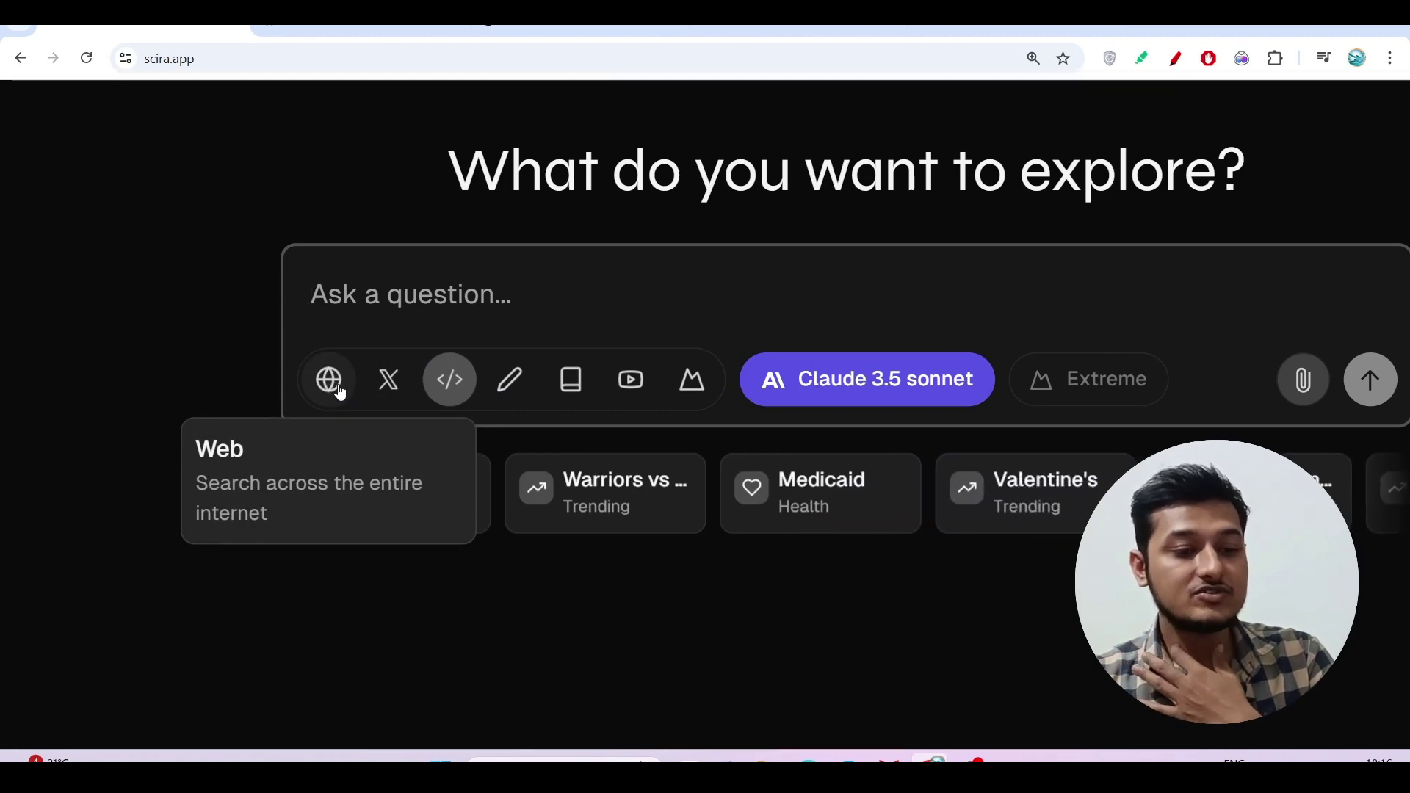
left_click(451, 382)
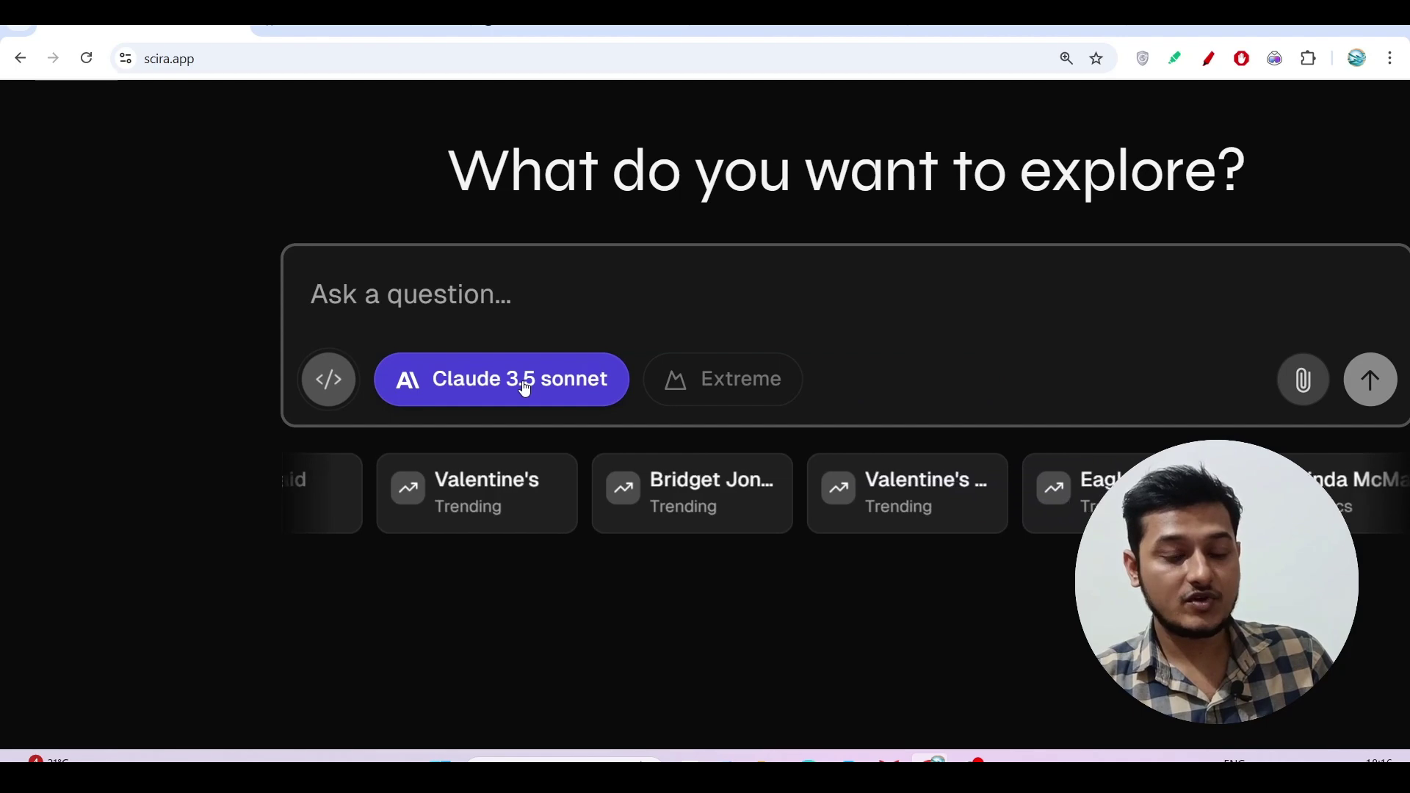
key("ctrl+minus")
key("ctrl+minus")
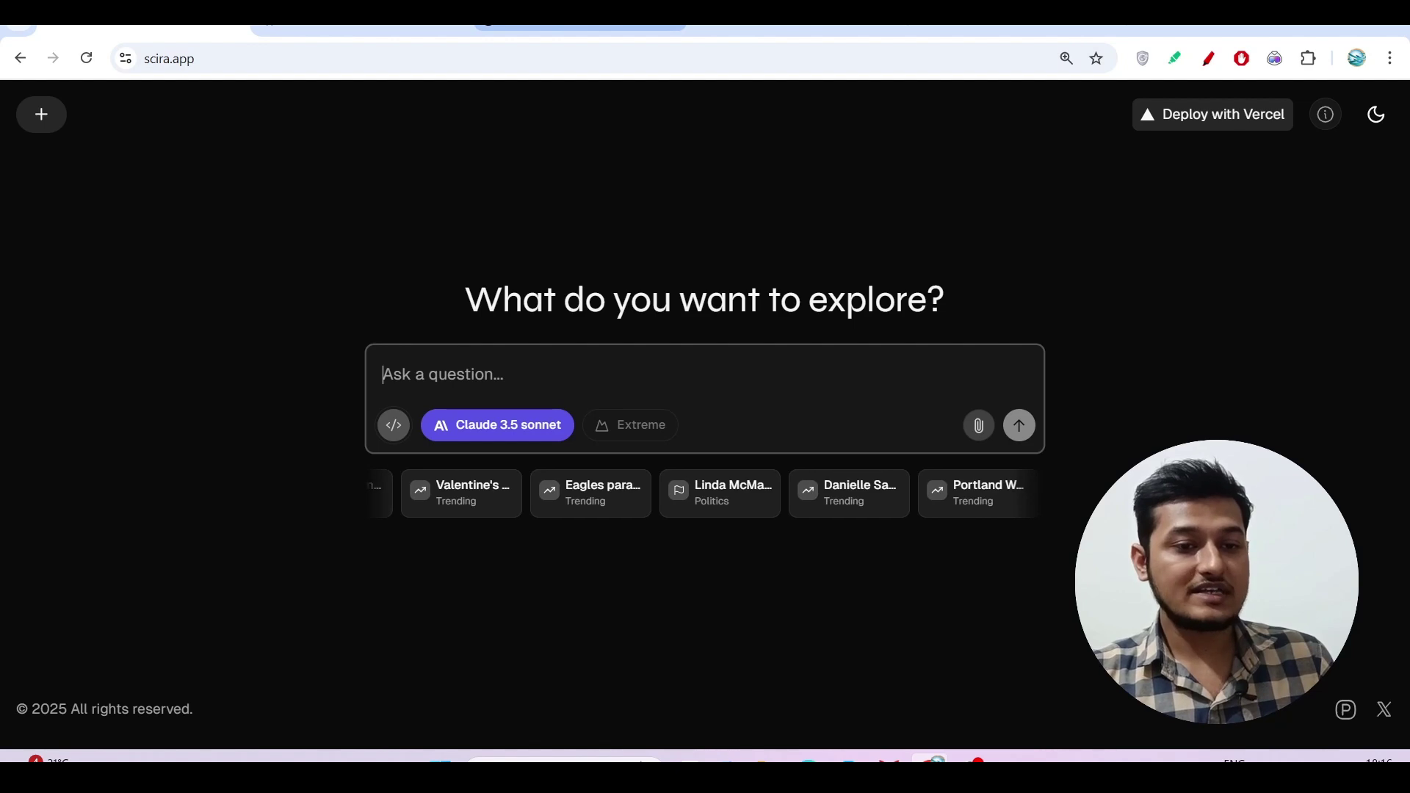
- Copy the roadmap prompt and Project Overview text from the ChatGPT roadmap conversation
left_click(580, 27)
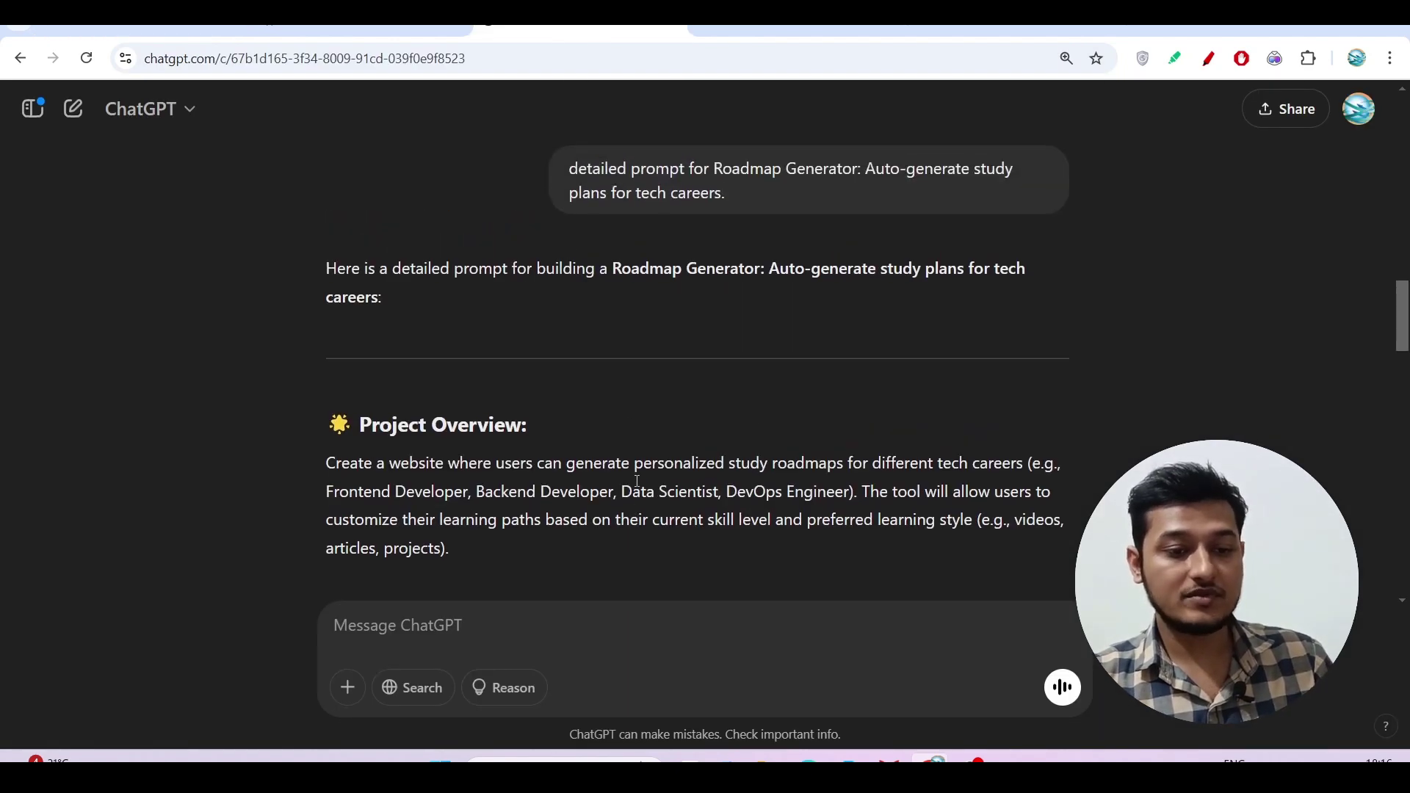
left_click_drag(592, 168, 850, 173)
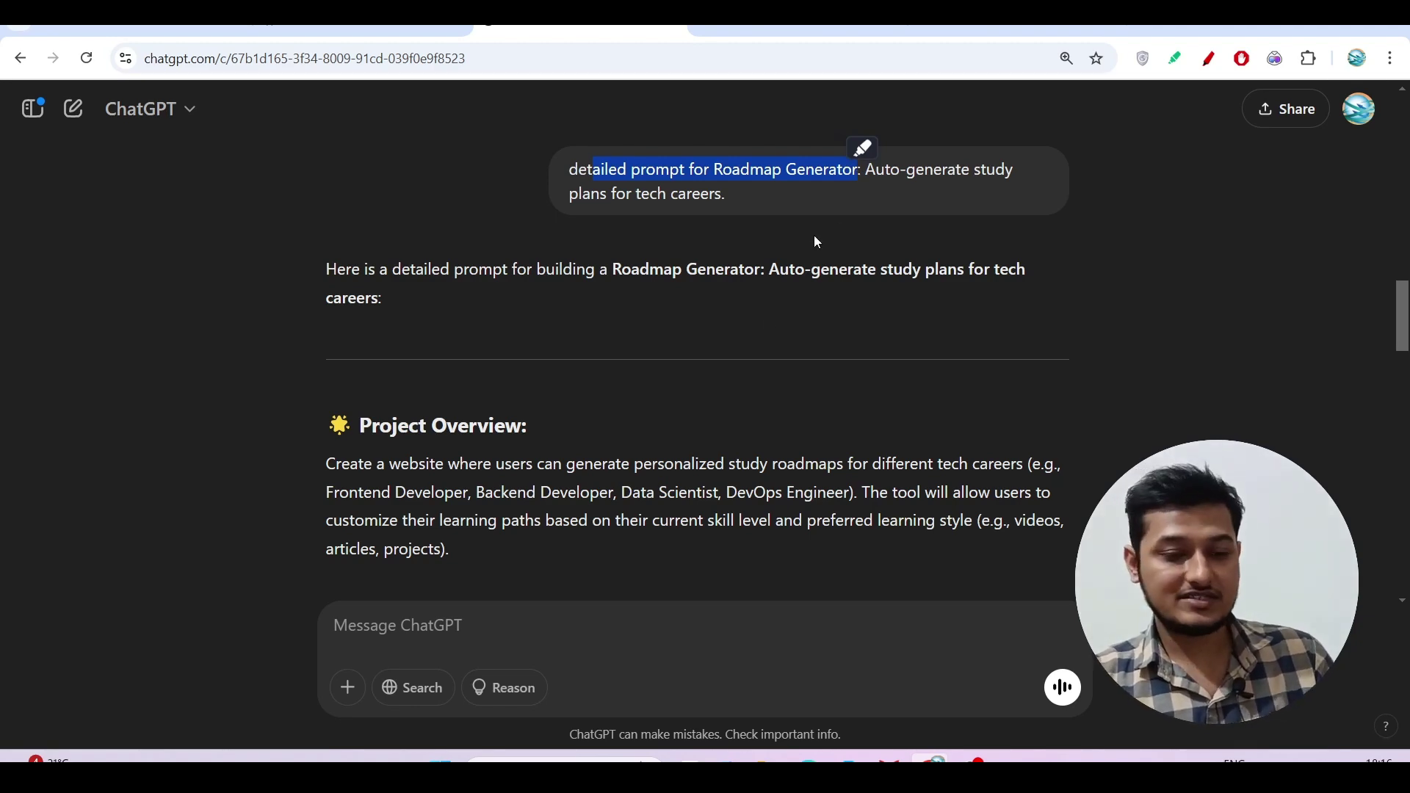
scroll(694, 387, "down", 3)
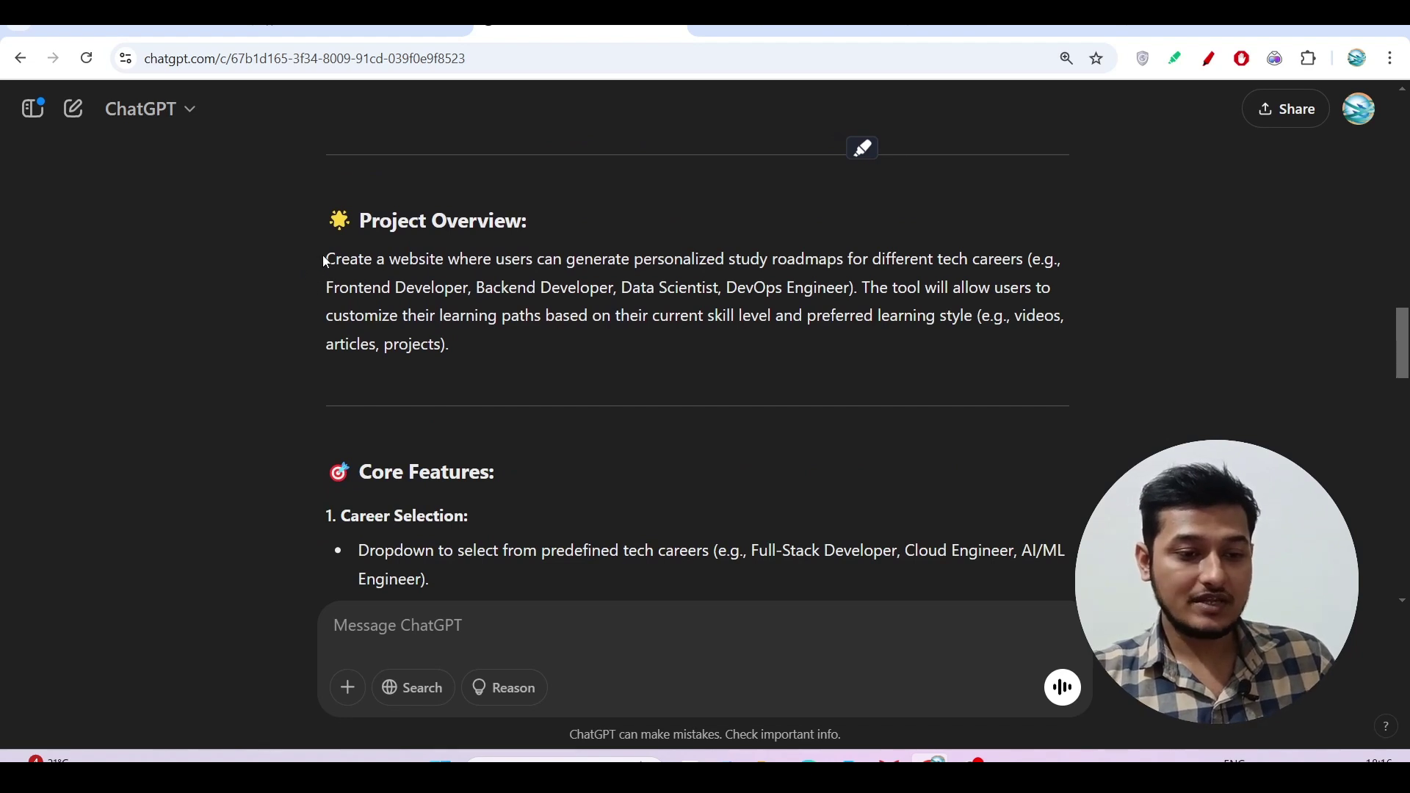
left_click_drag(324, 259, 512, 259)
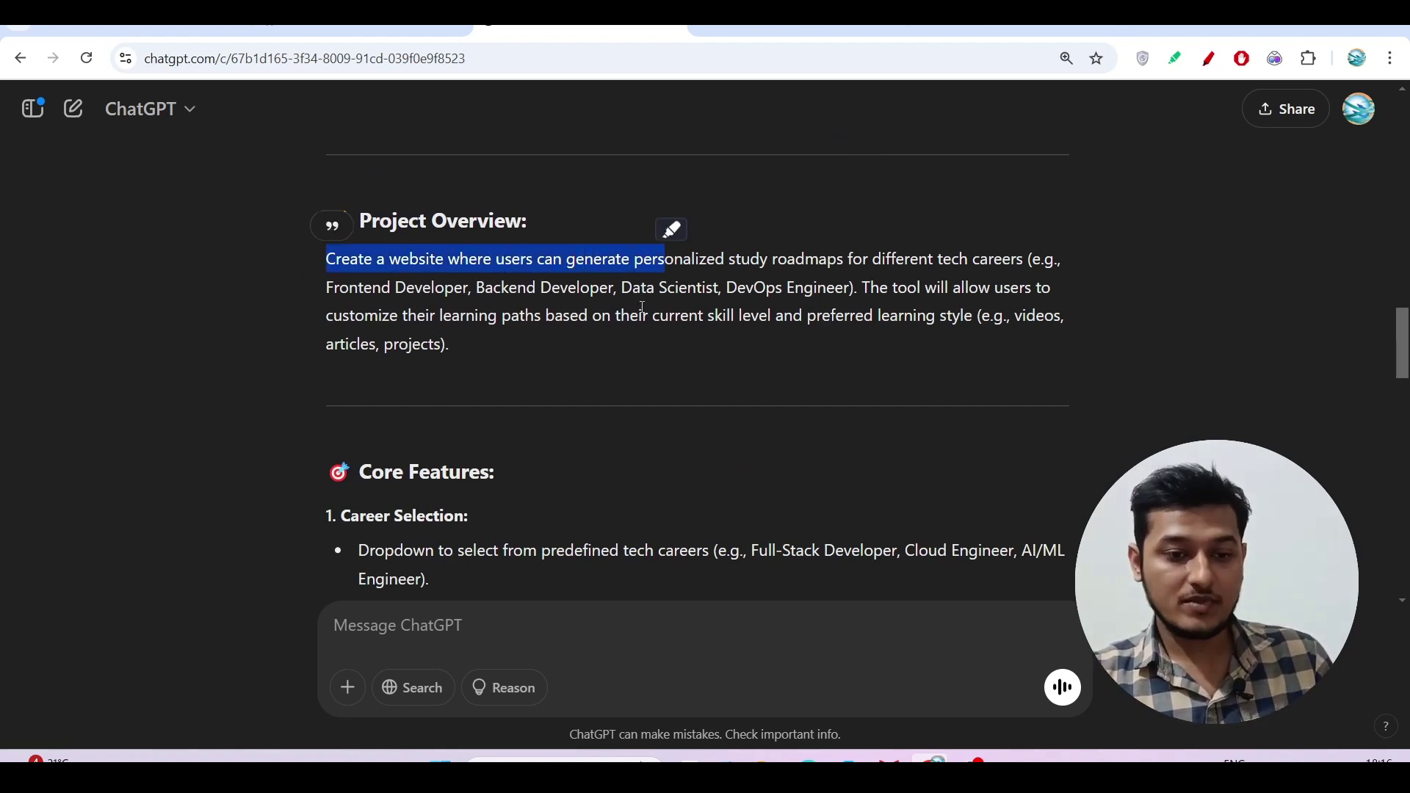
scroll(643, 307, "down", 18)
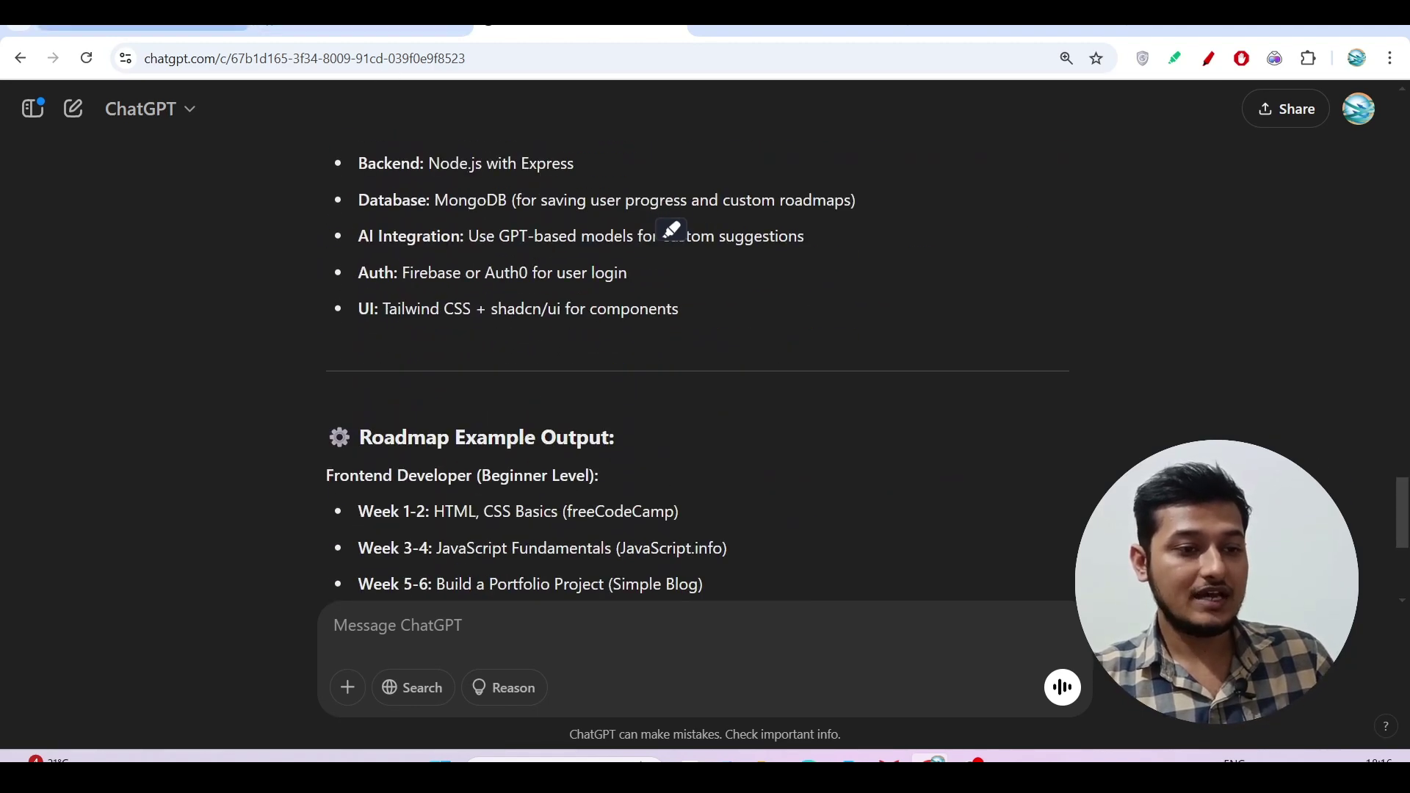
- Paste the roadmap prompt into Scira's question box from clipboard history and submit it
key("ctrl+1")
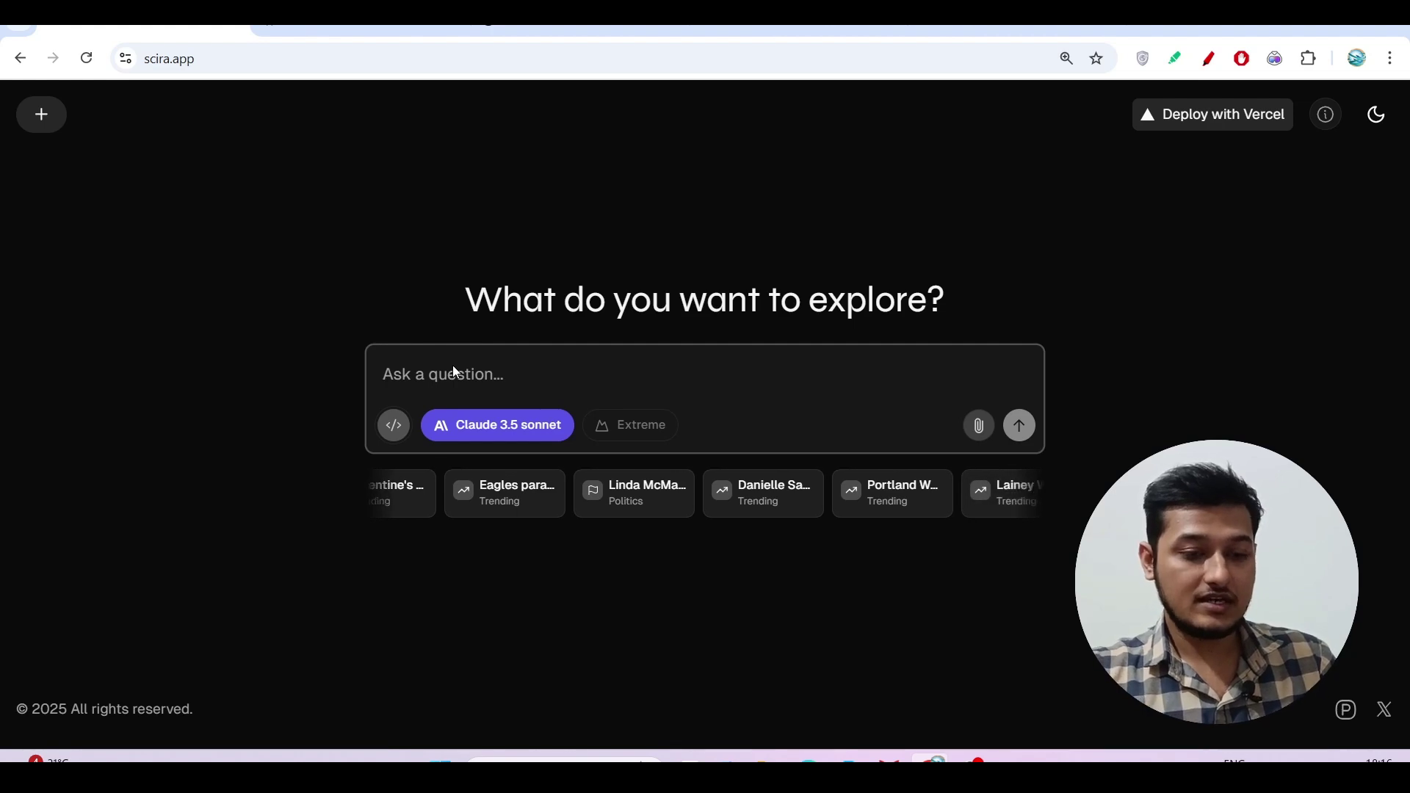
key("super+v")
left_click(508, 549)
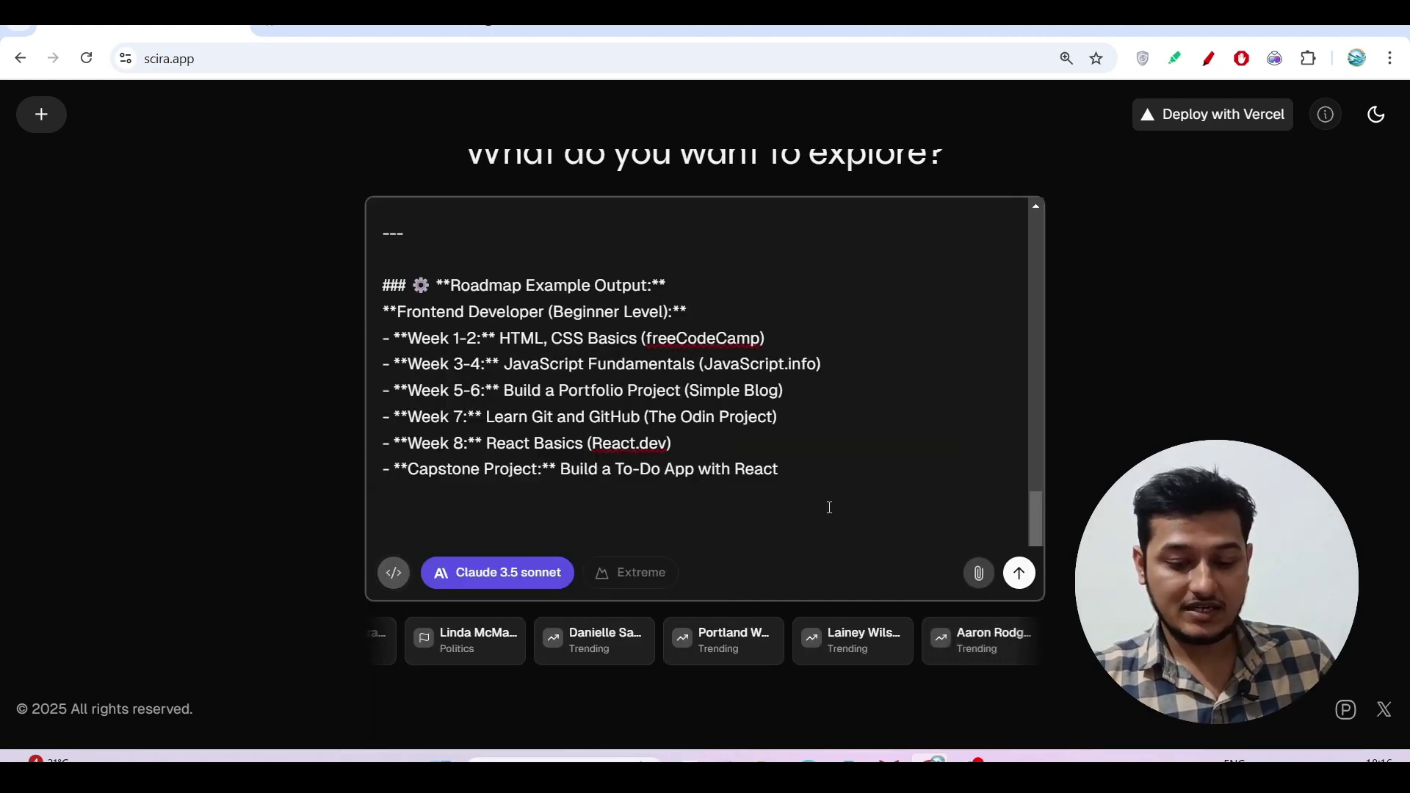
key("Return")
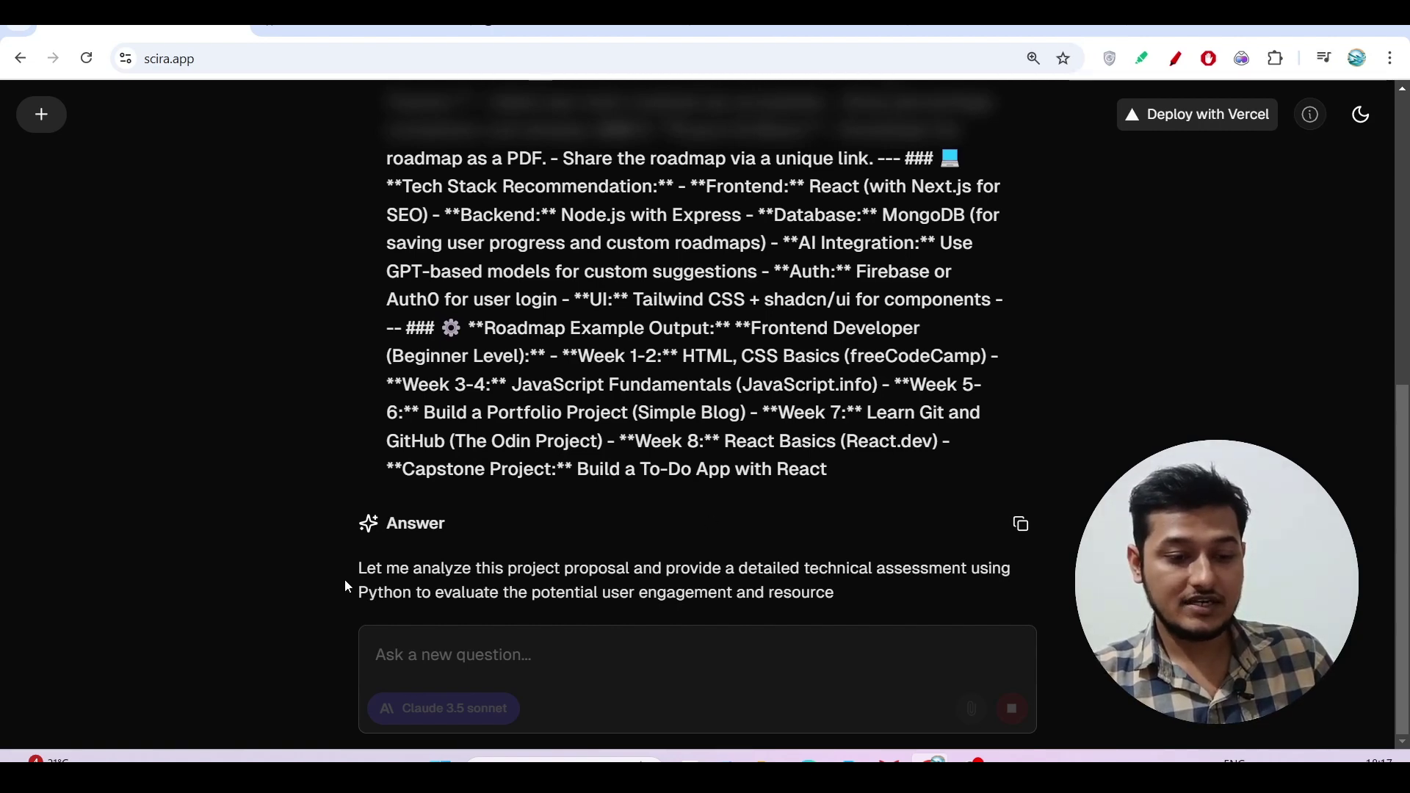
- Review the answer's Learning Path Analysis code and bar chart
left_click_drag(529, 576, 691, 572)
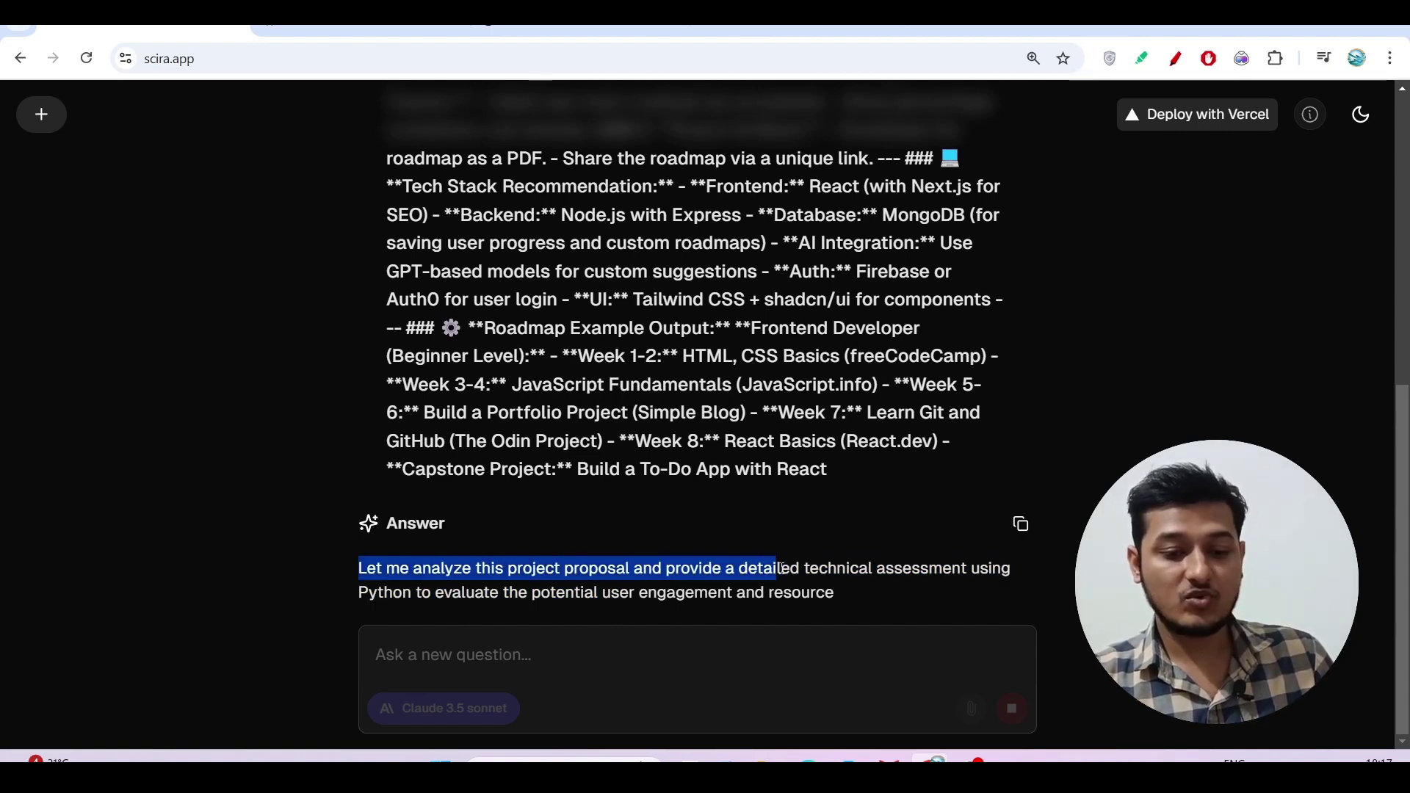
left_click_drag(781, 570, 953, 571)
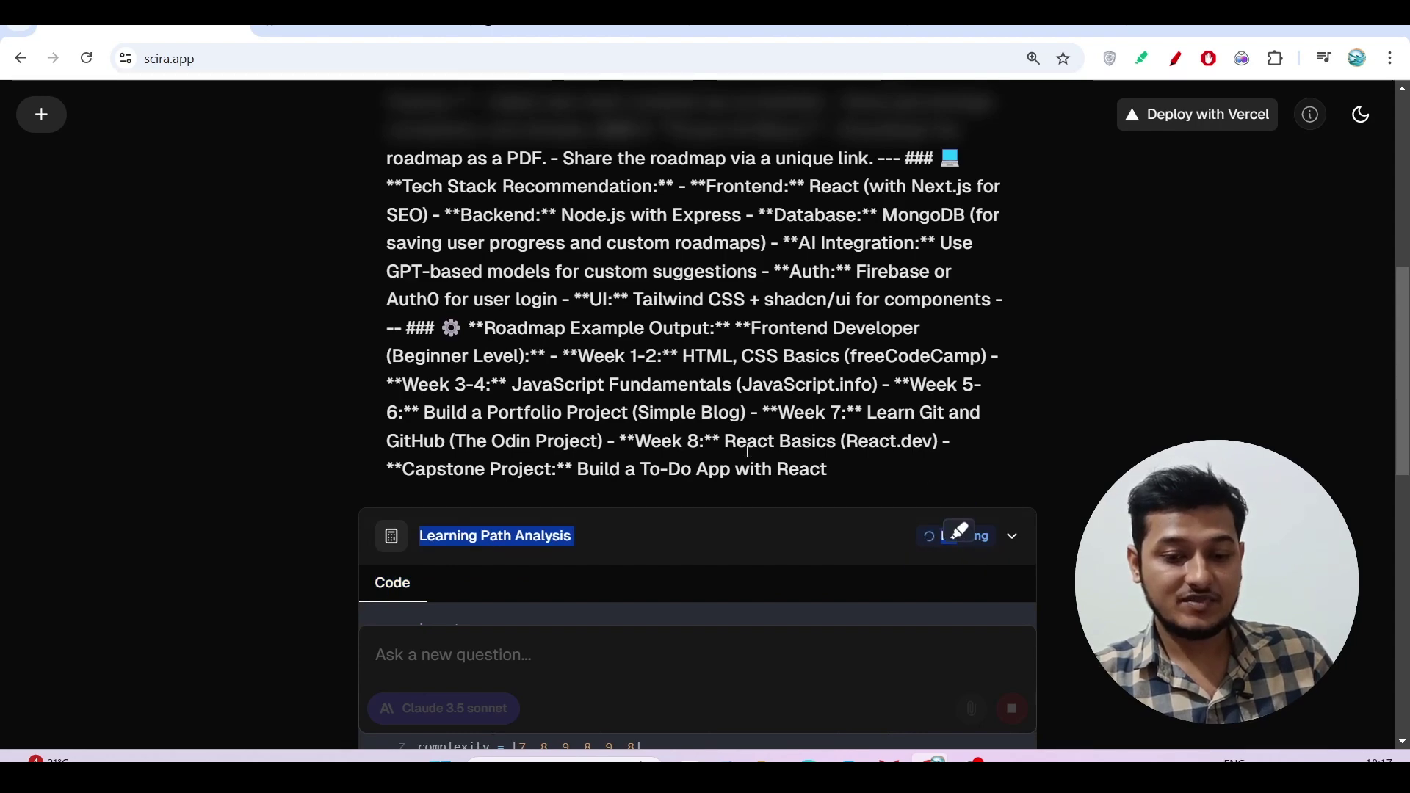
left_click(259, 445)
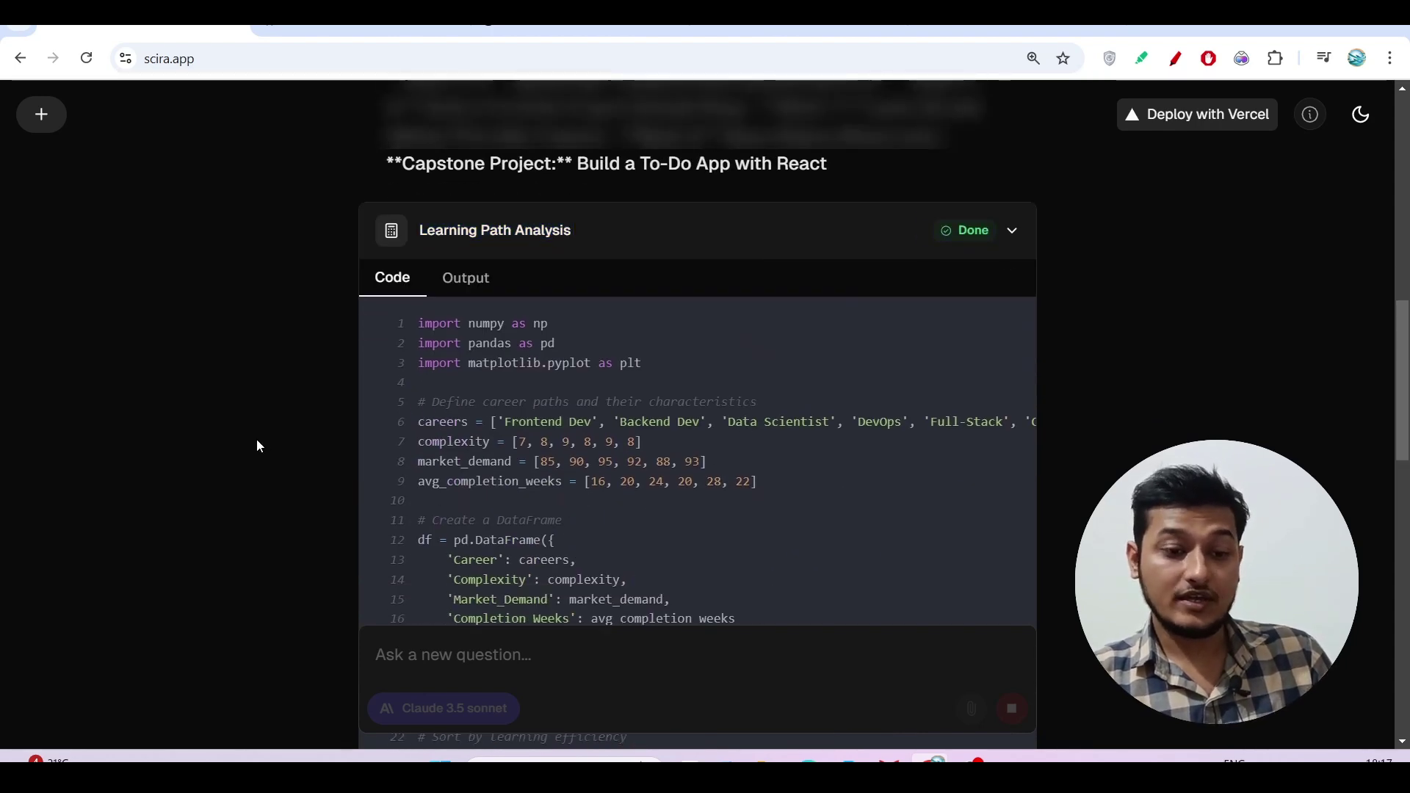
scroll(257, 446, "up", 1)
scroll(257, 446, "down", 7)
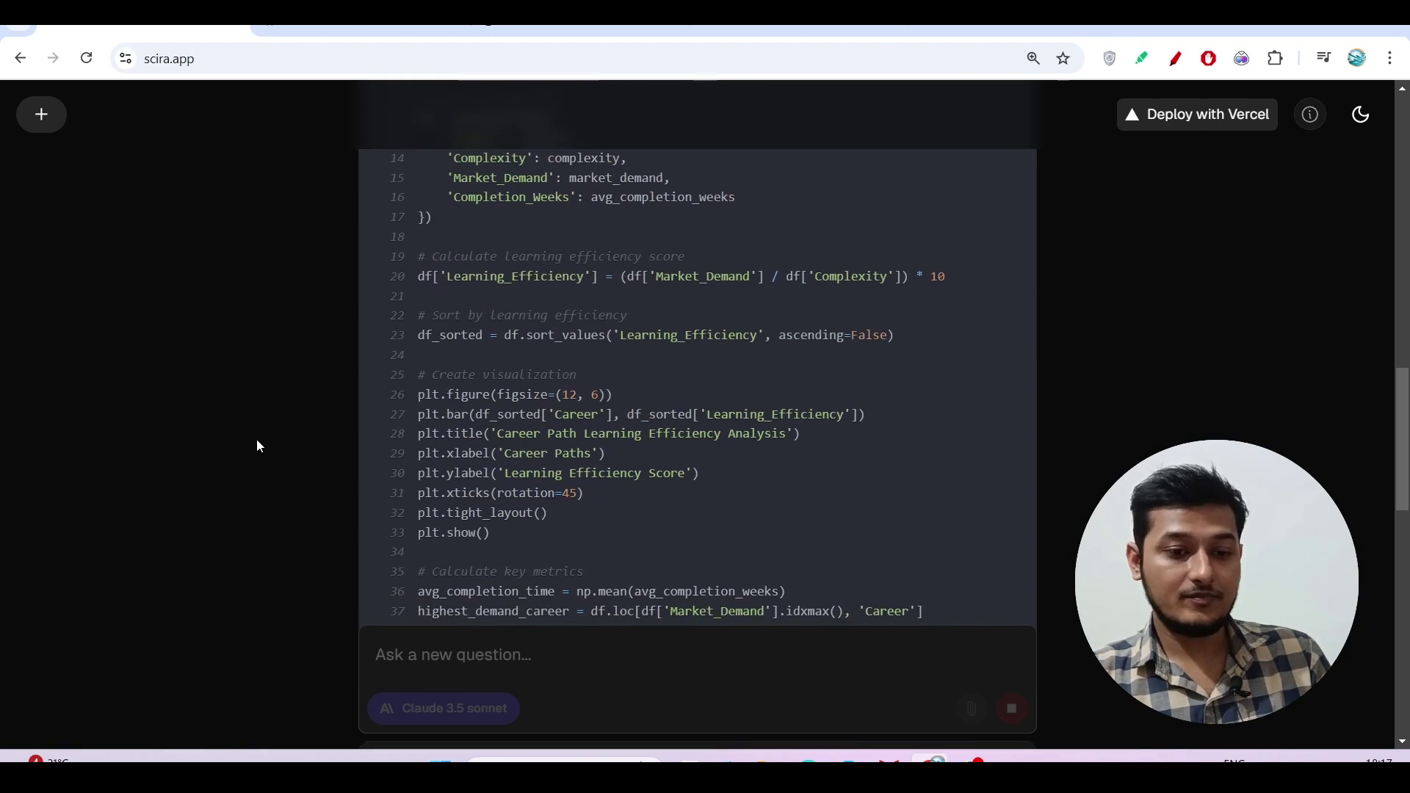
scroll(257, 446, "up", 1)
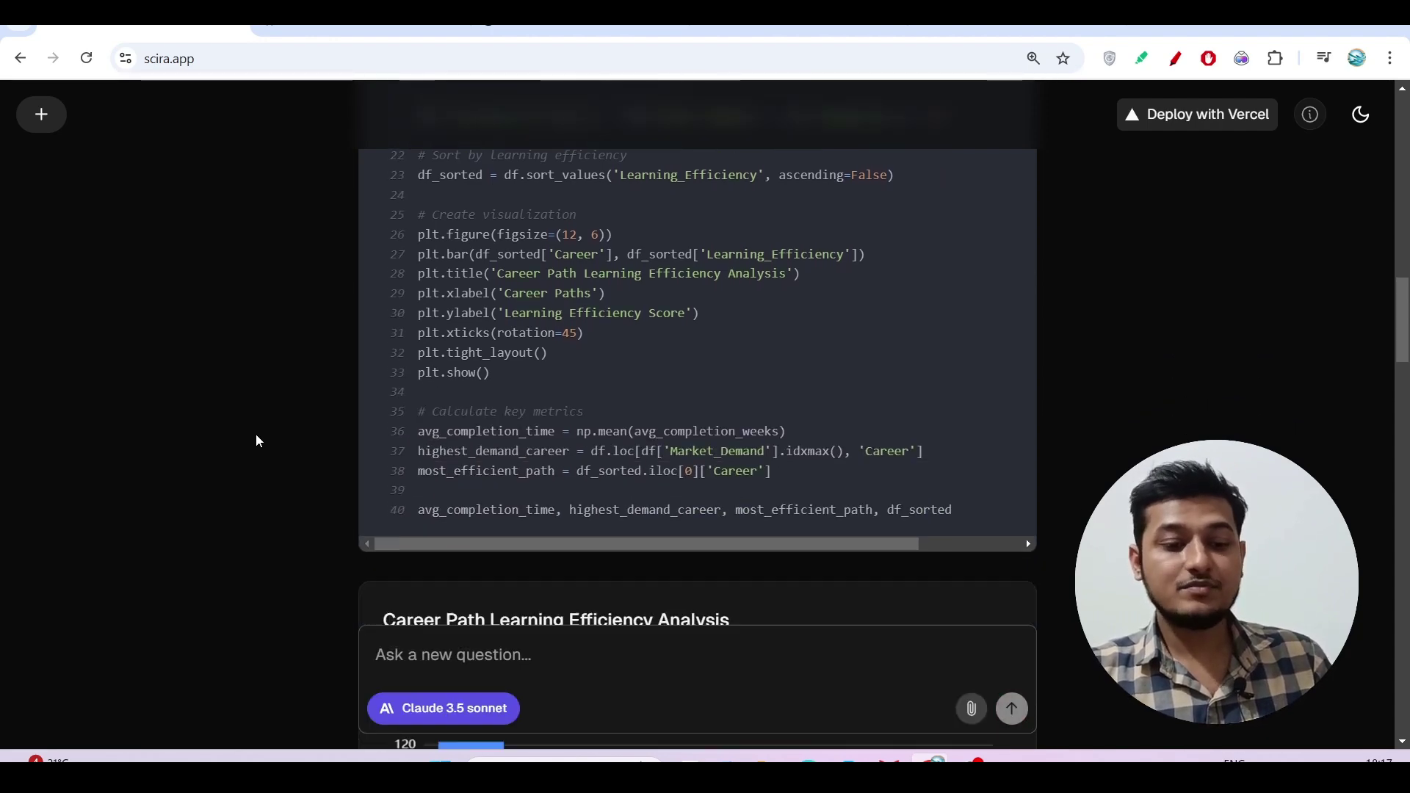
scroll(257, 439, "up", 6)
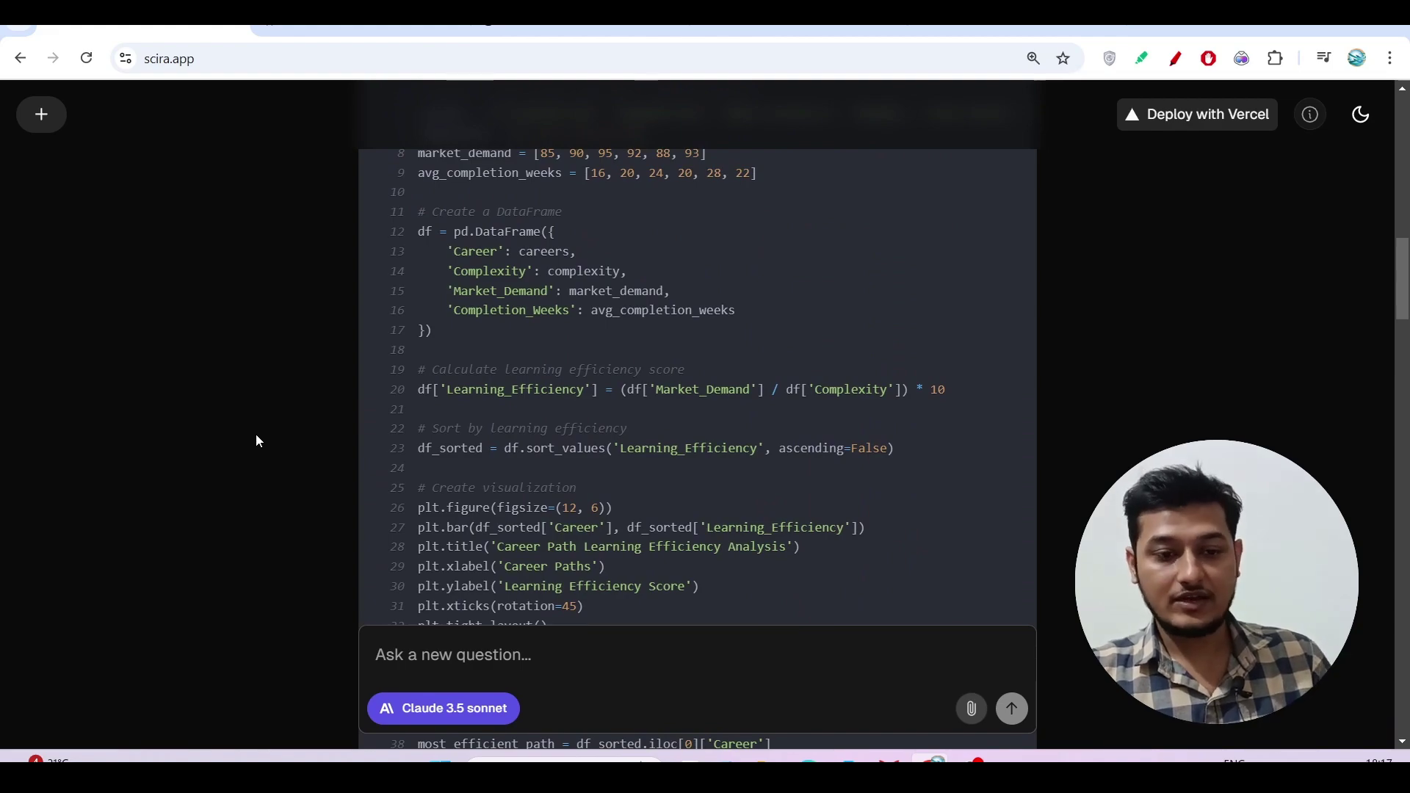
scroll(257, 440, "down", 6)
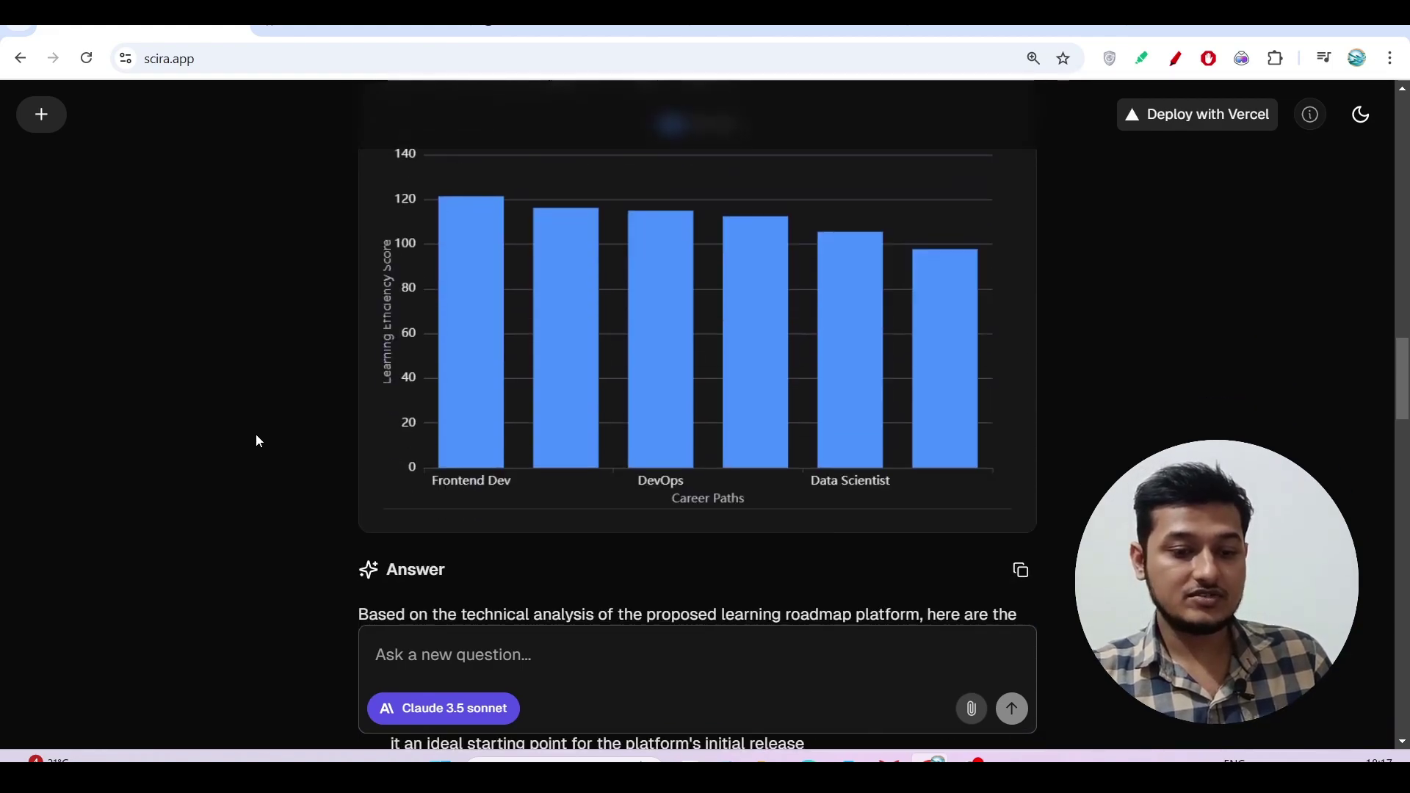
scroll(256, 434, "down", 4)
scroll(256, 434, "up", 15)
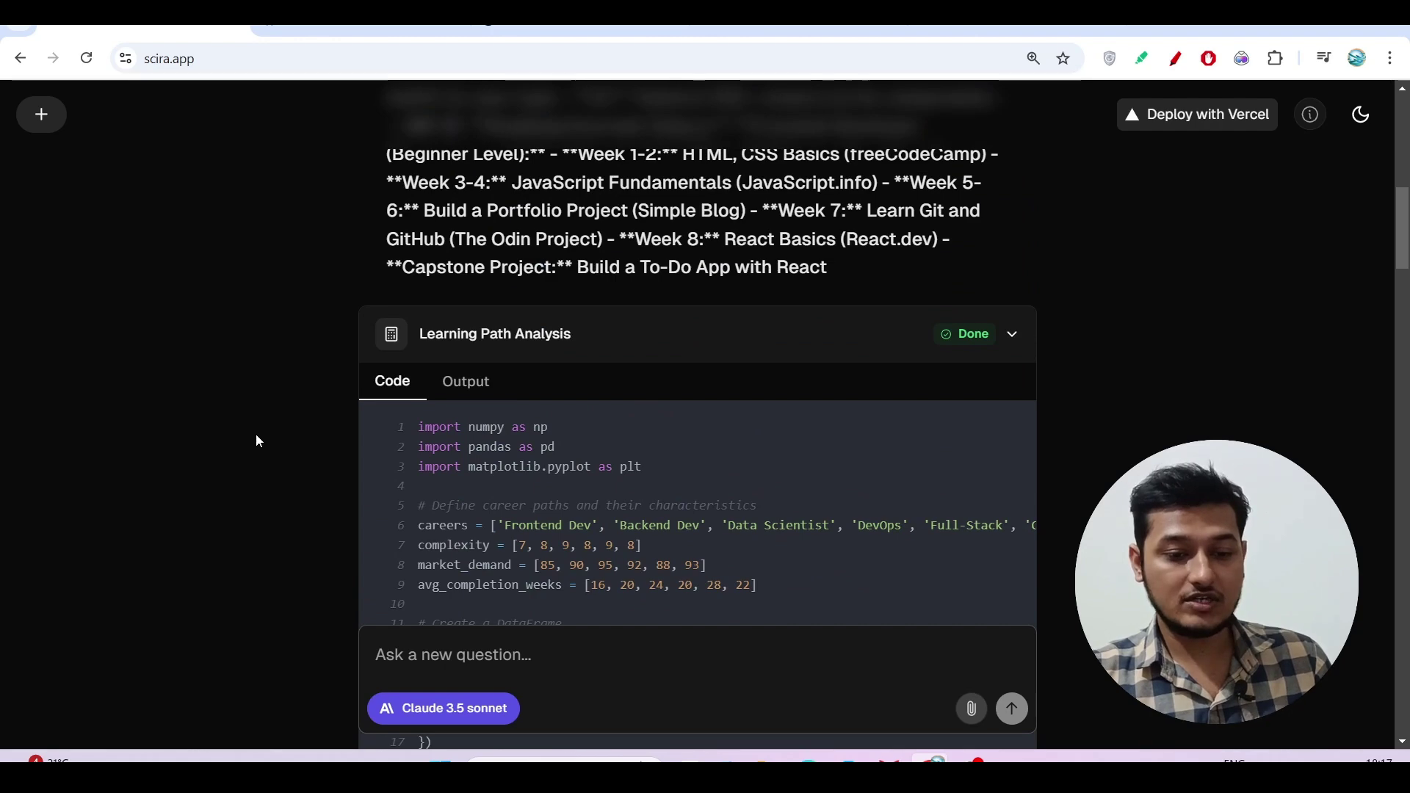
scroll(322, 324, "up", 5)
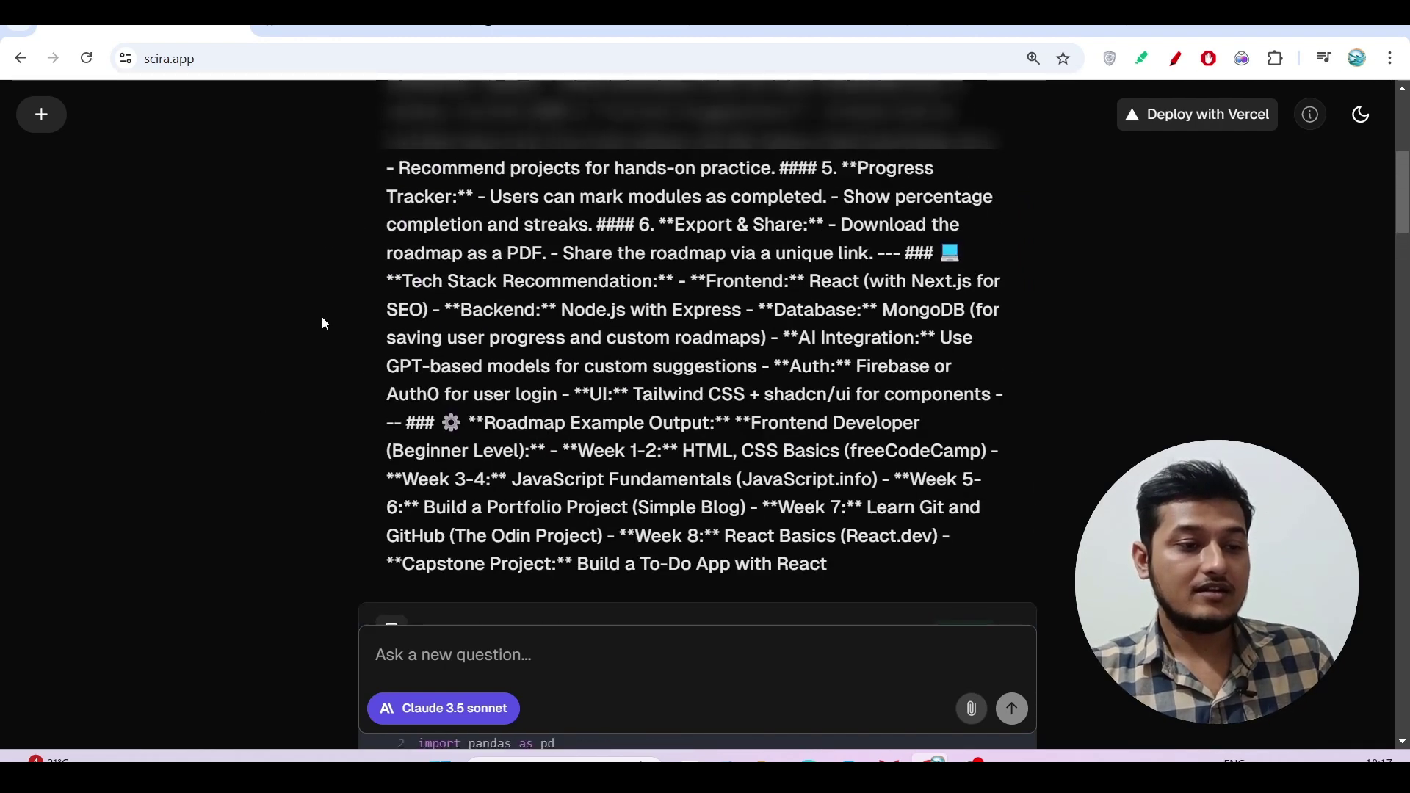
- Start a new chat and browse the available models, keeping Grok 2.0 selected
left_click(33, 116)
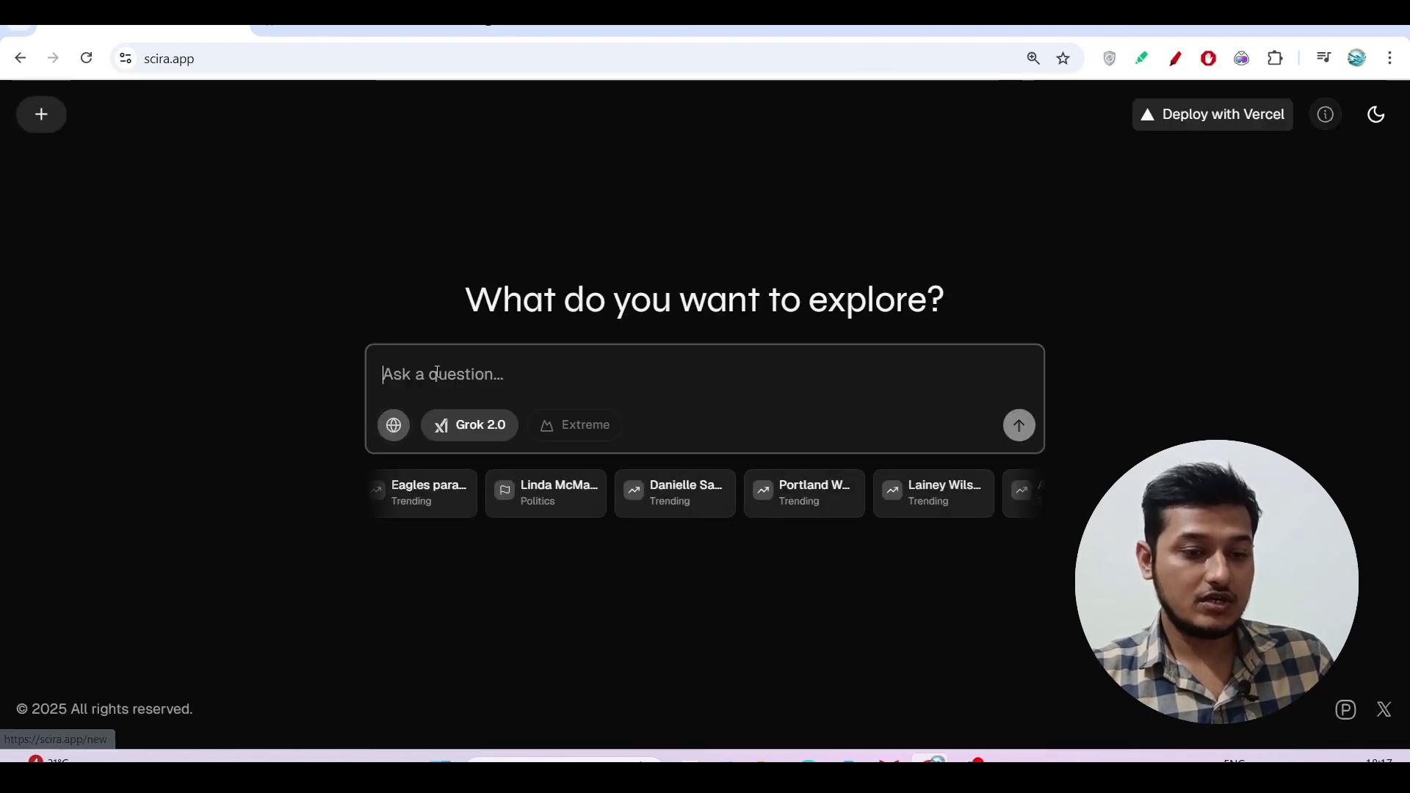
left_click(453, 435)
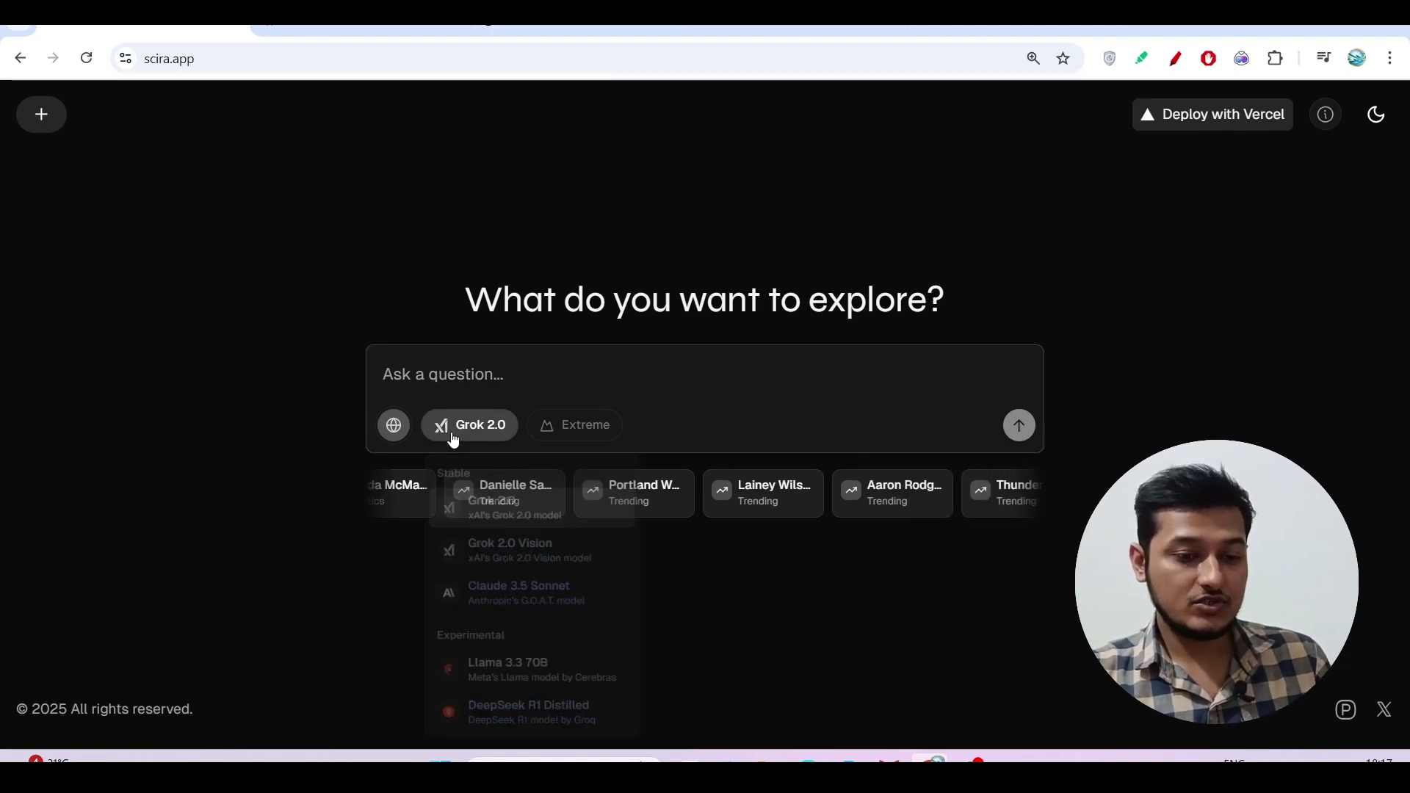
scroll(489, 549, "up", 4)
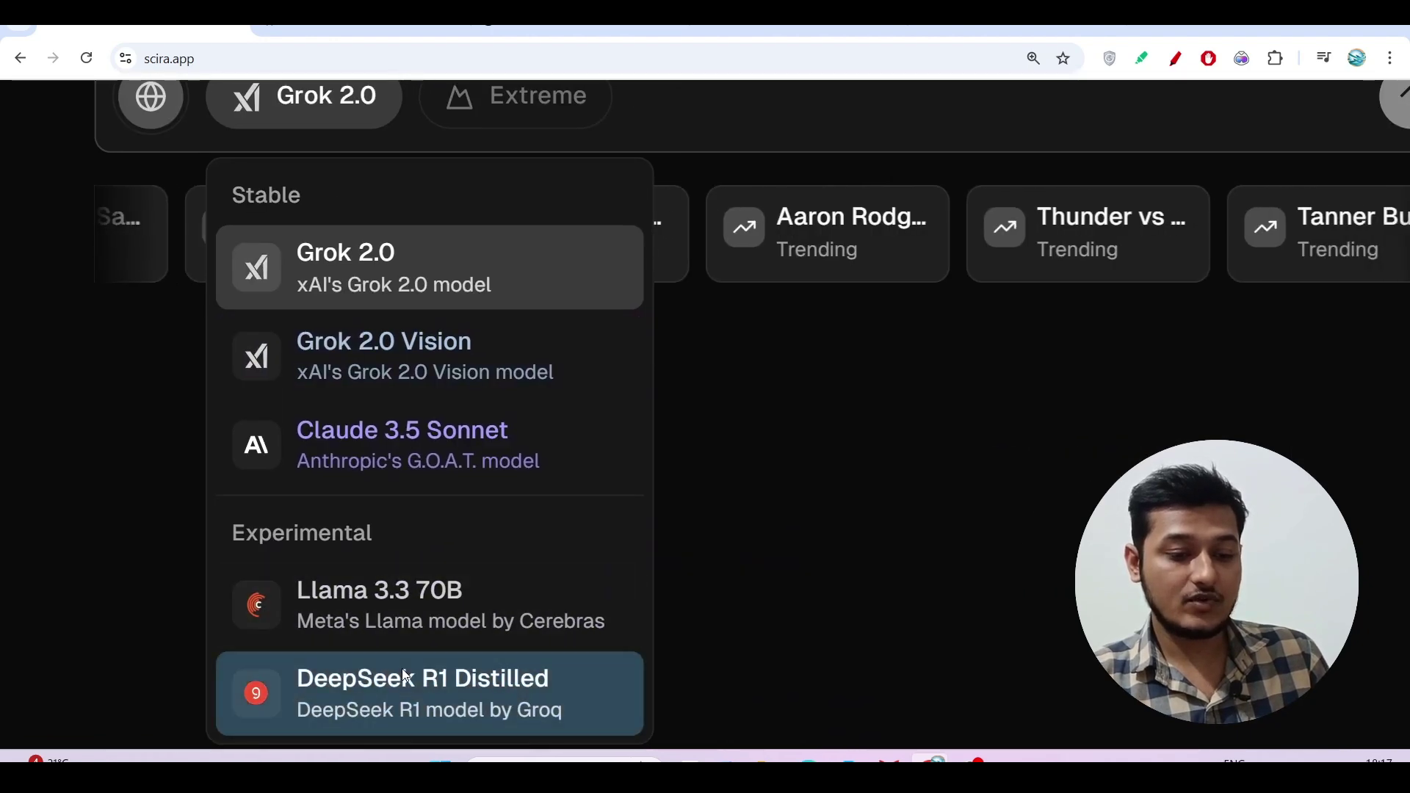
scroll(402, 669, "down", 2)
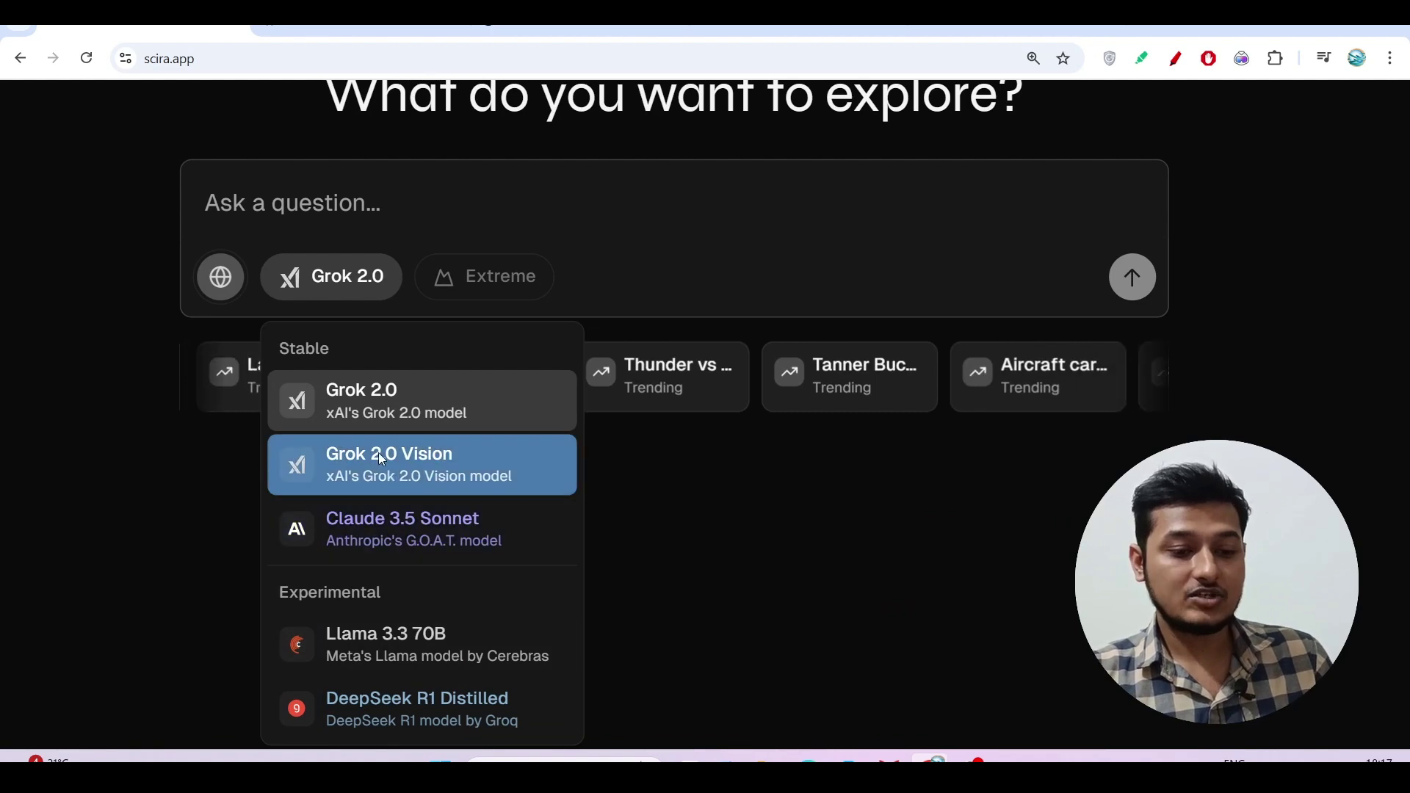
left_click(649, 497)
- Zoom the page back out and switch to the Google Trends trending list
mouse_move(214, 293)
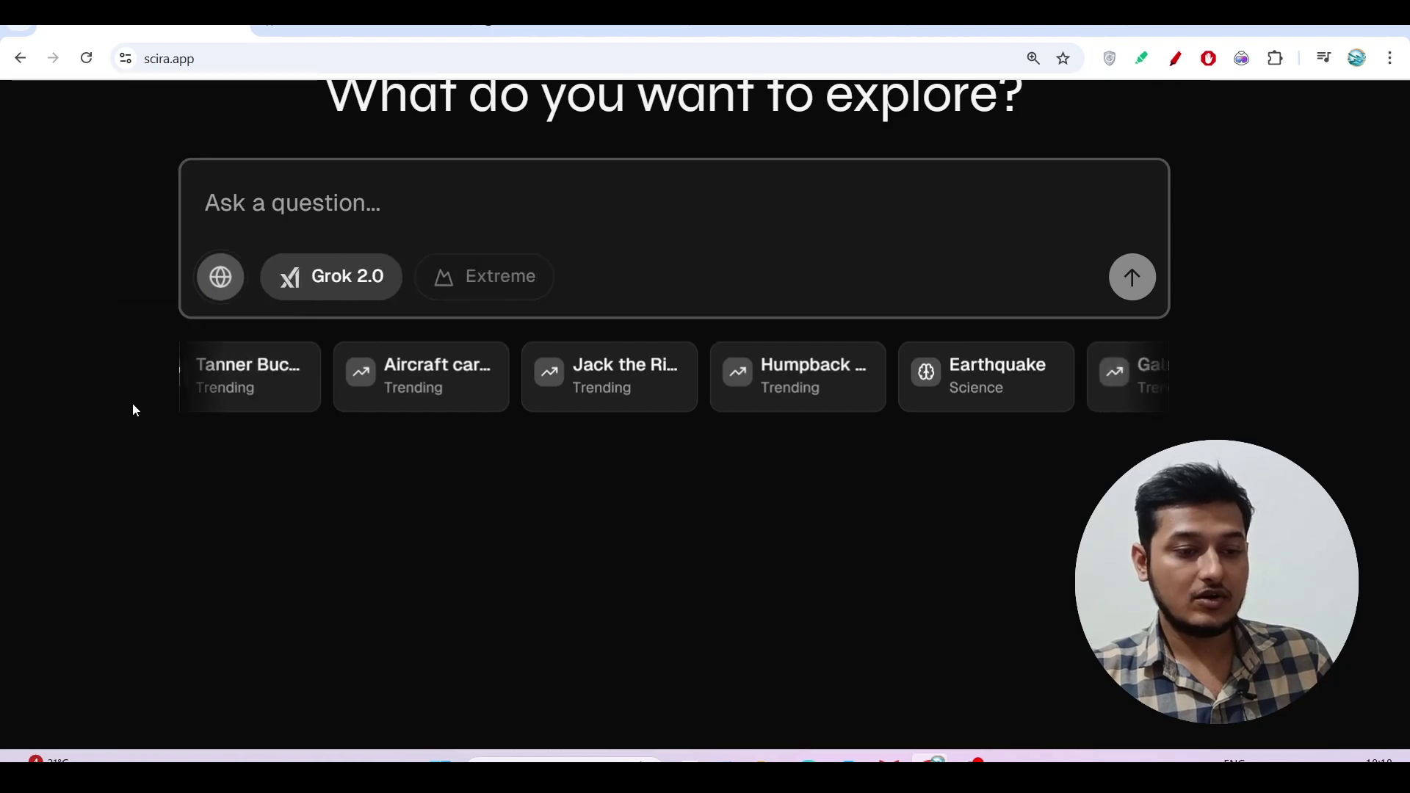
key("ctrl+minus")
key("ctrl+minus")
key("ctrl+Tab")
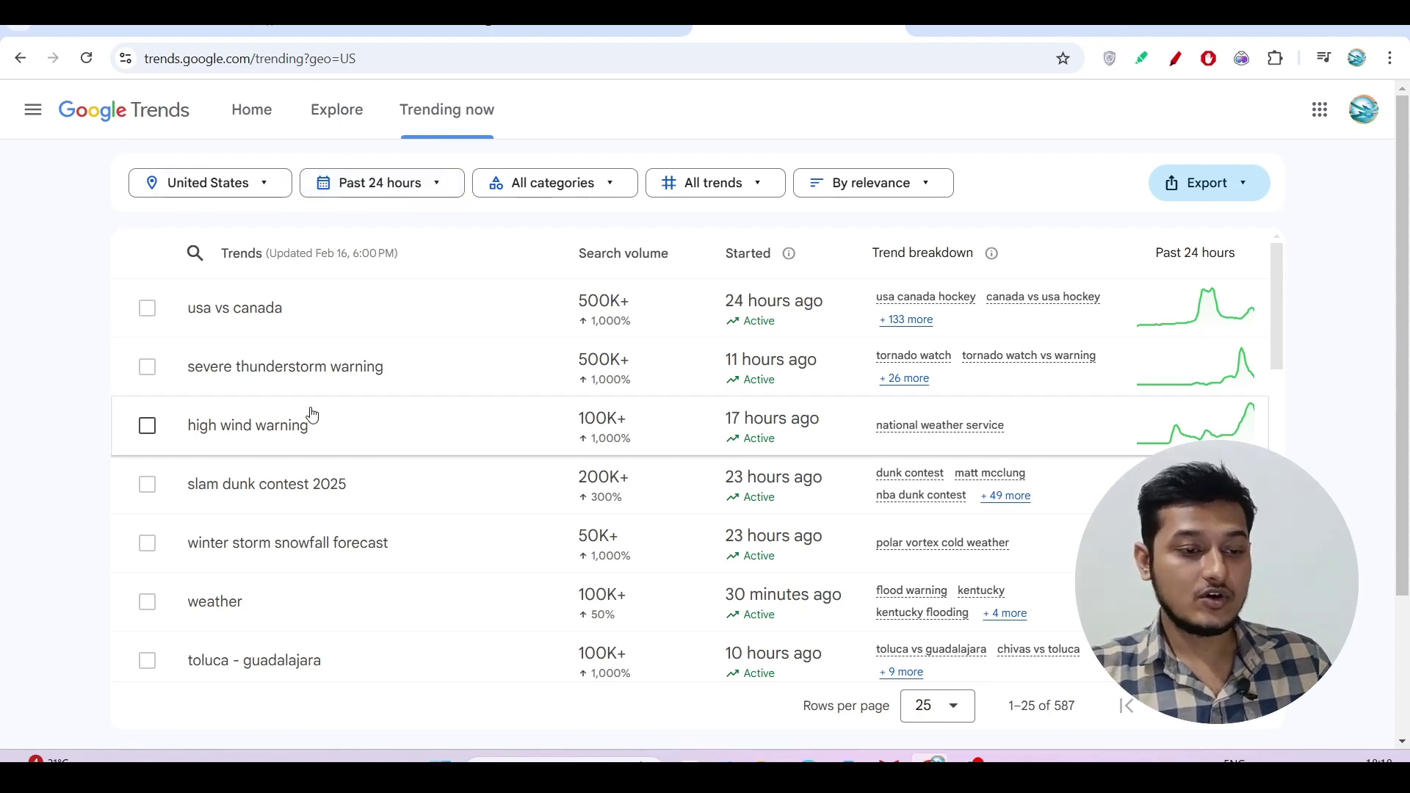
- Open the 'winter storm snowfall forecast' trend details and select its title text
scroll(310, 413, "up", 4)
scroll(309, 412, "down", 4)
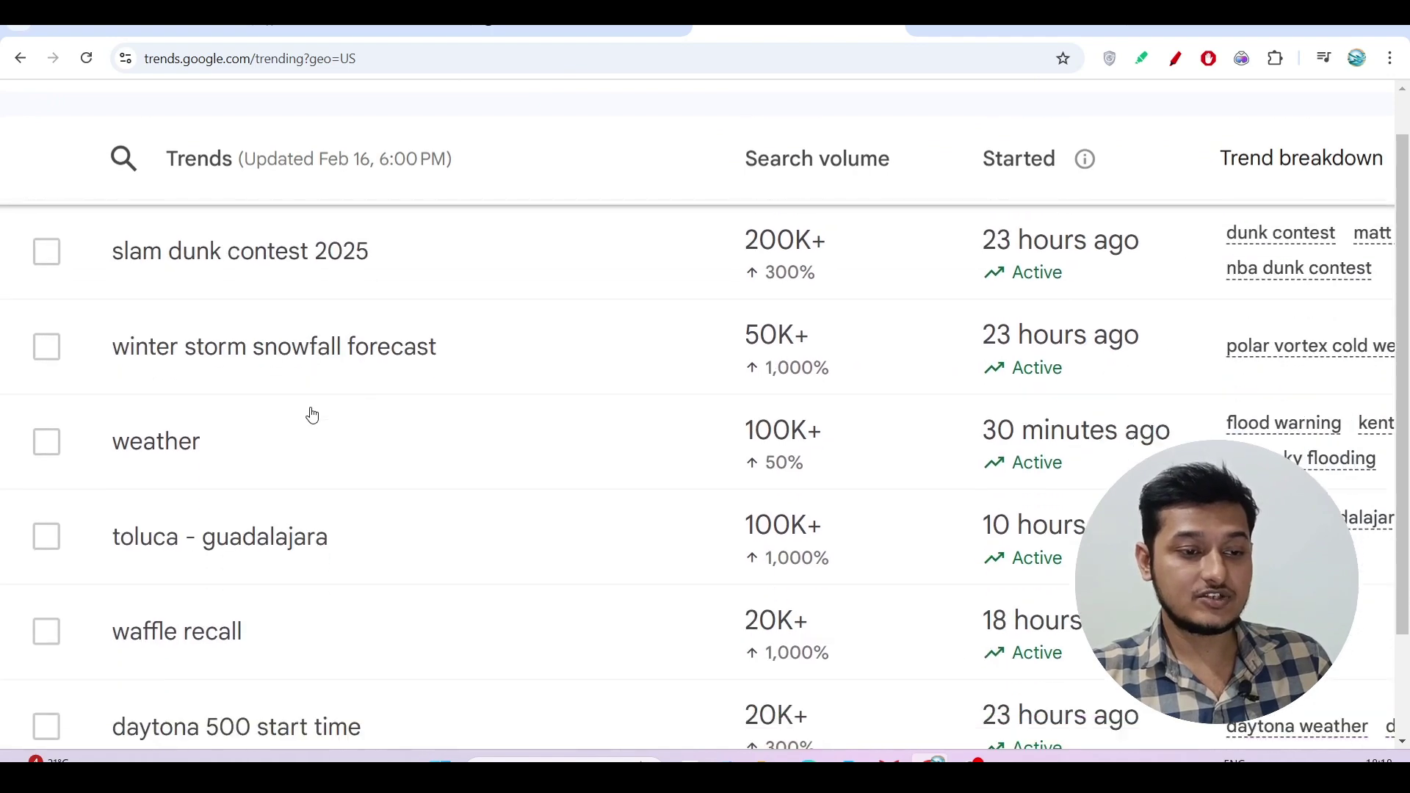
scroll(255, 372, "down", 4)
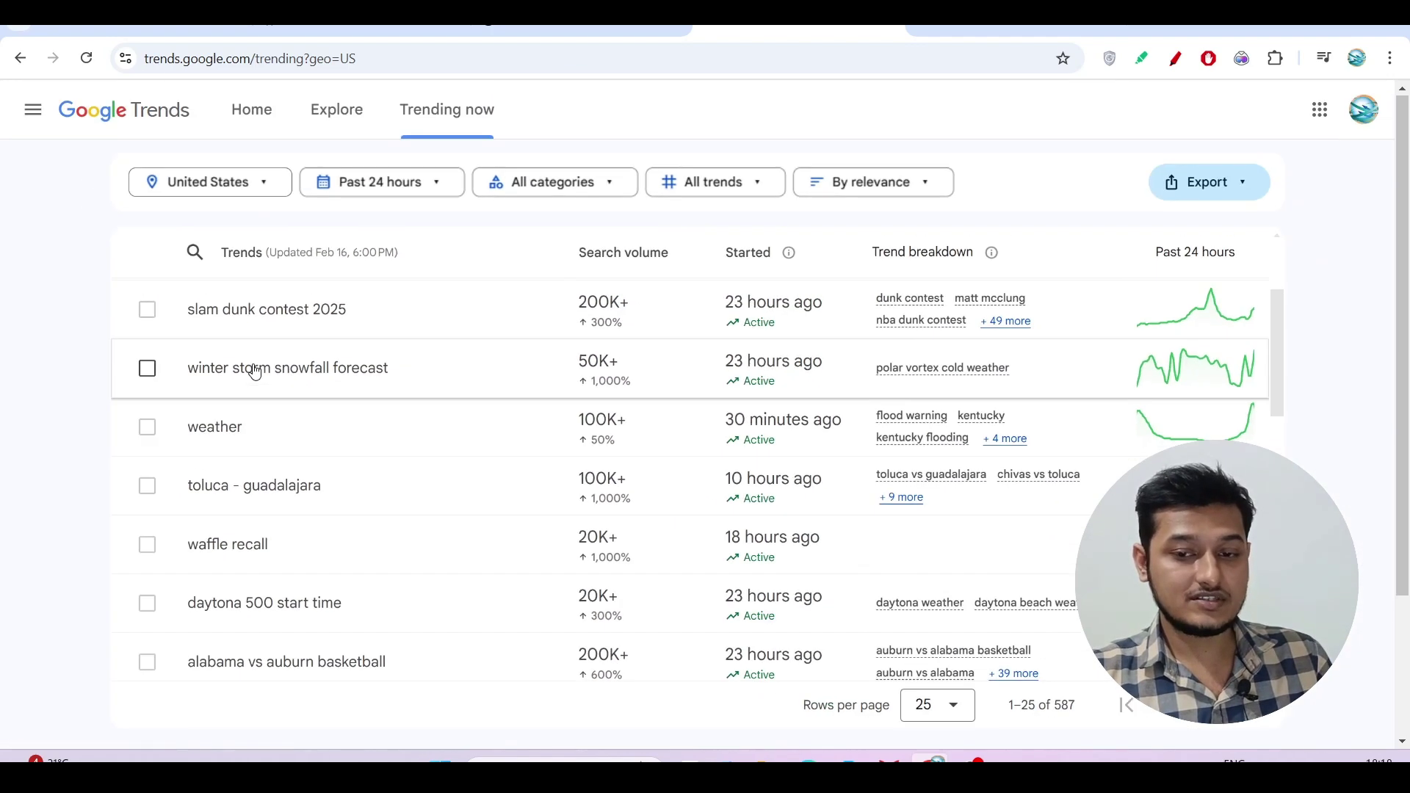
left_click(229, 372)
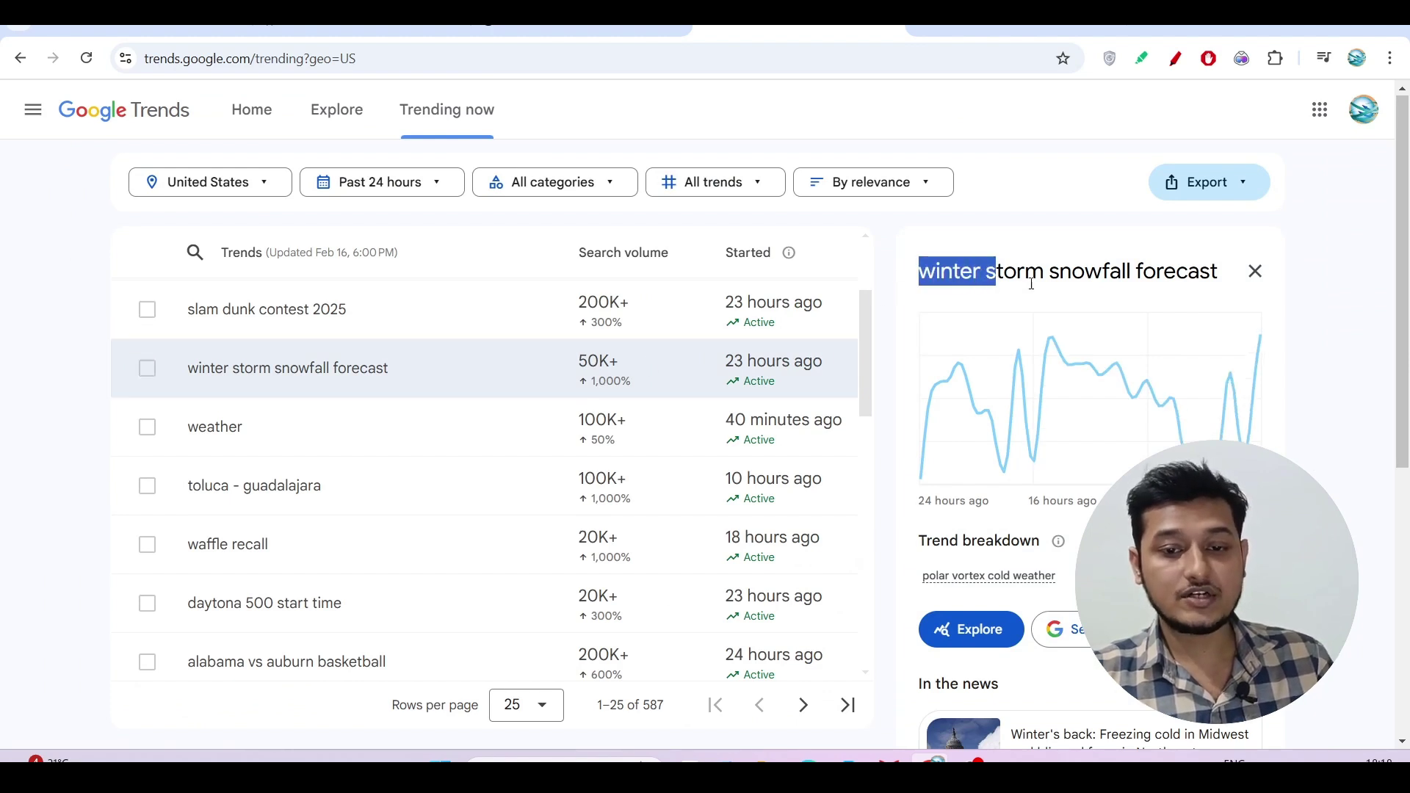
left_click_drag(1031, 285, 1208, 276)
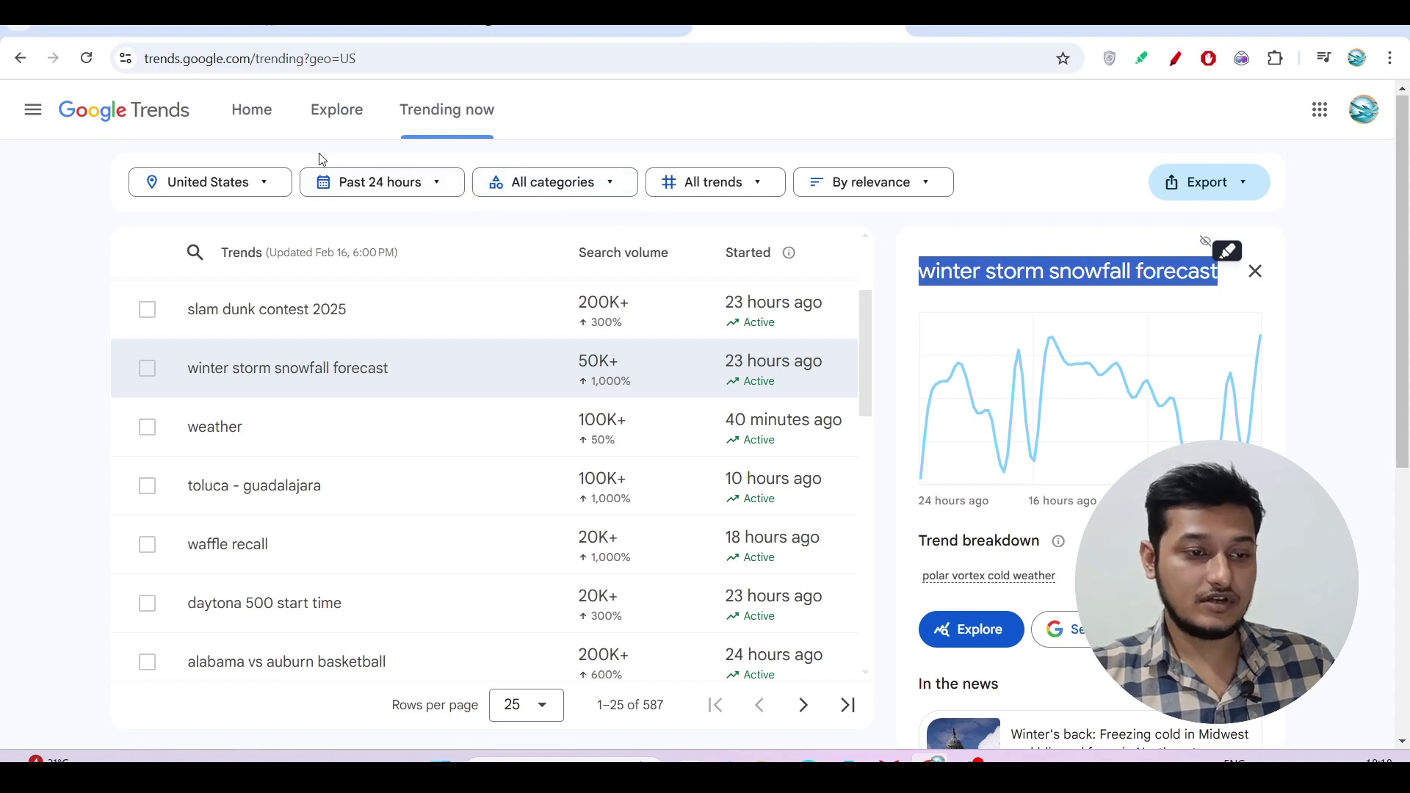
- Ask Scira 'winter storm snowfall forecast in USA' and review the web-searched answer
left_click(143, 29)
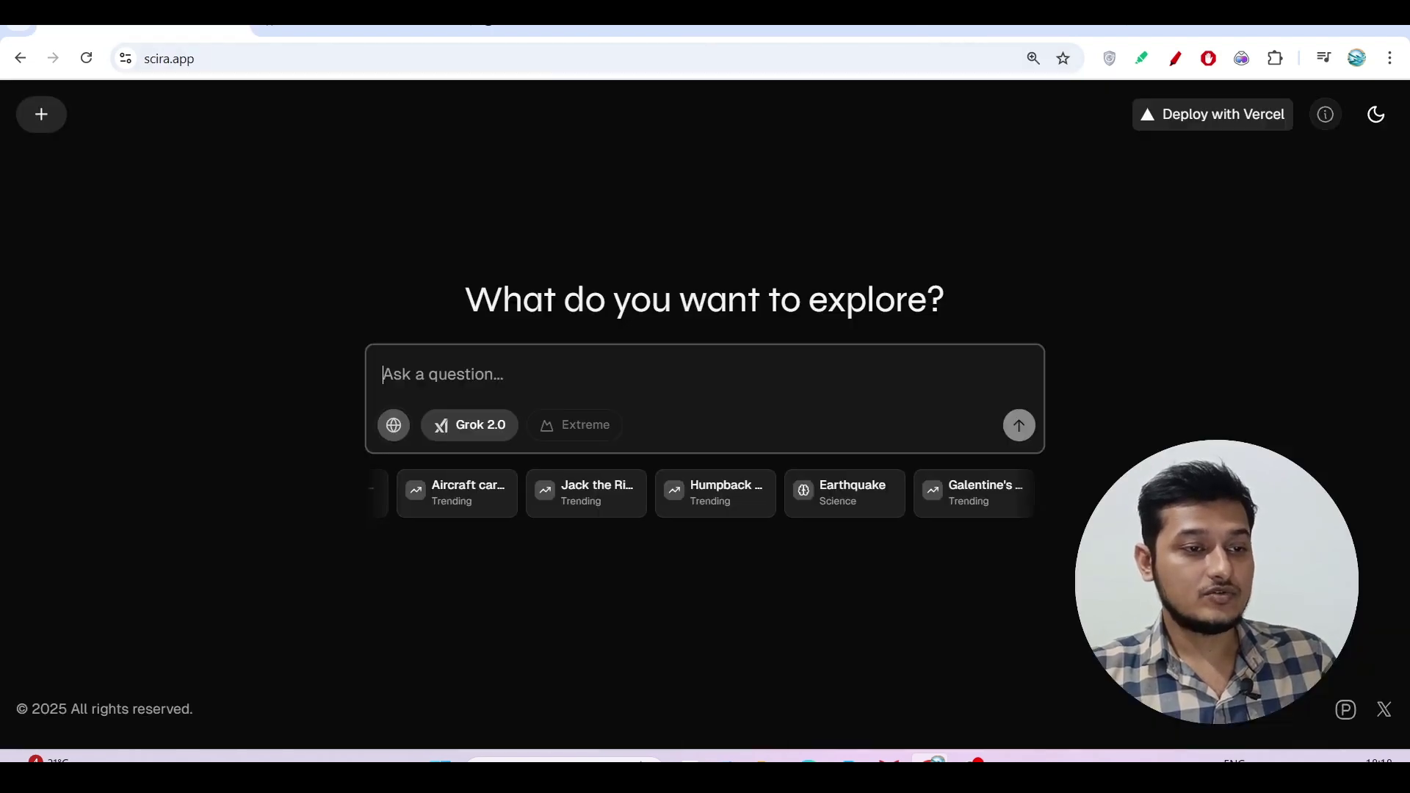
type("winter storm snowfall forecast")
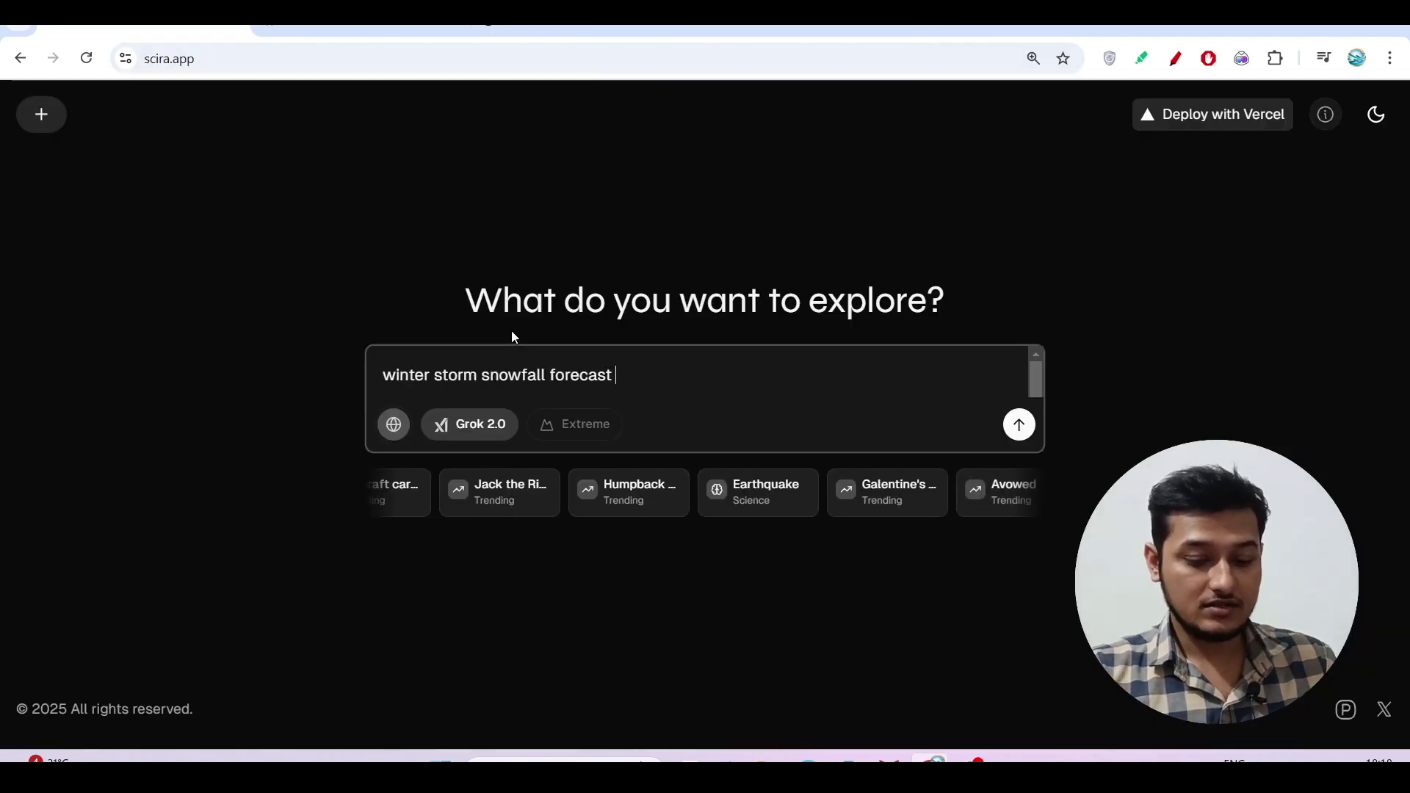
type("in ")
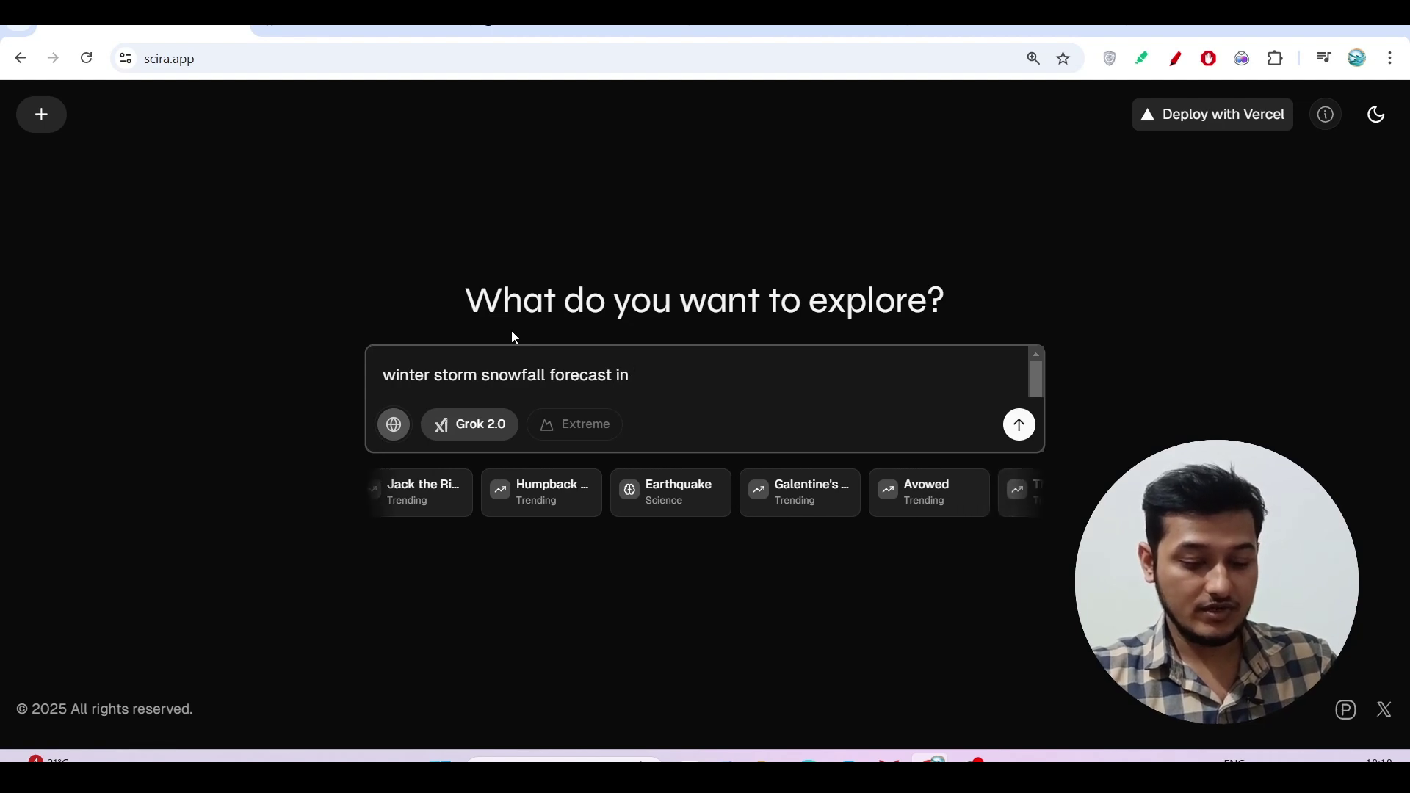
type("USA")
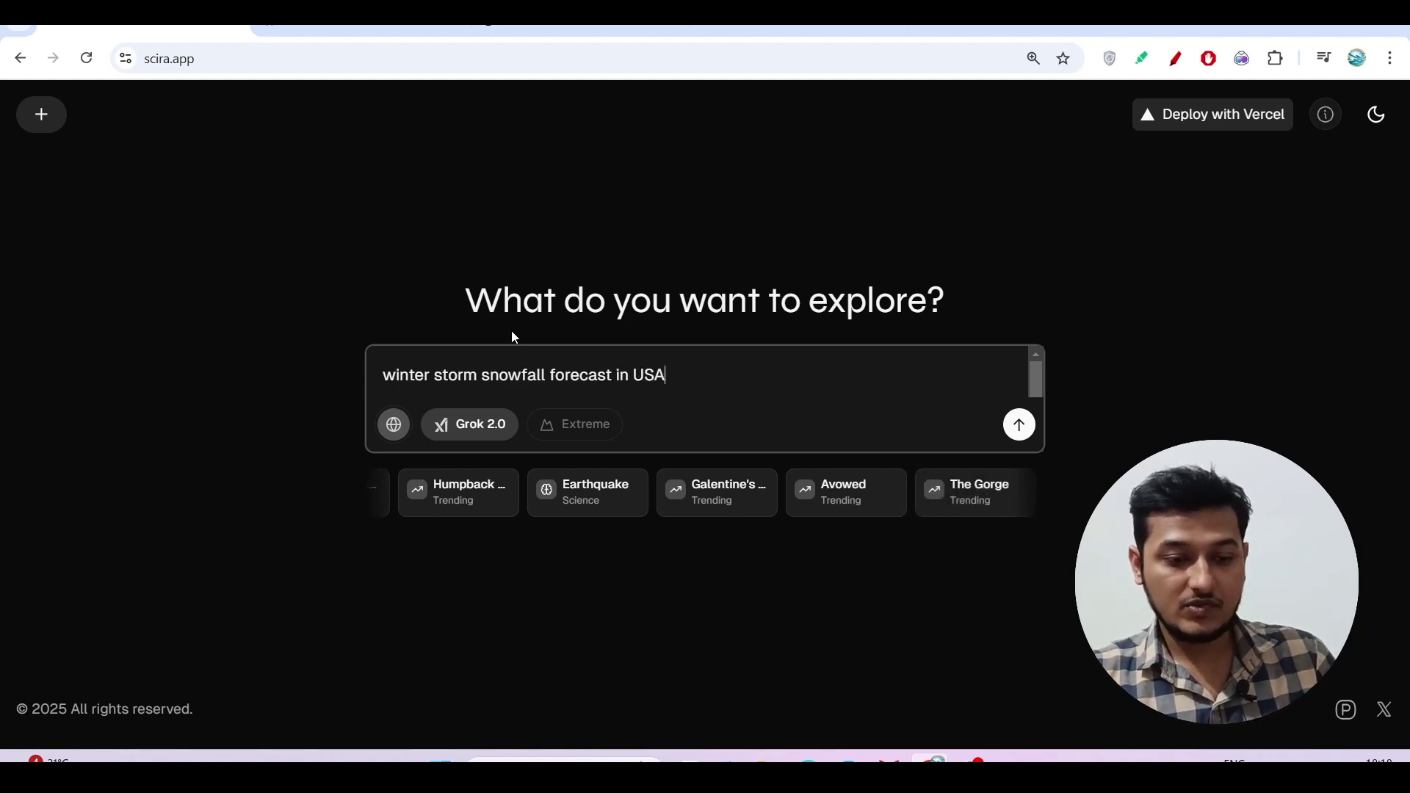
key("Return")
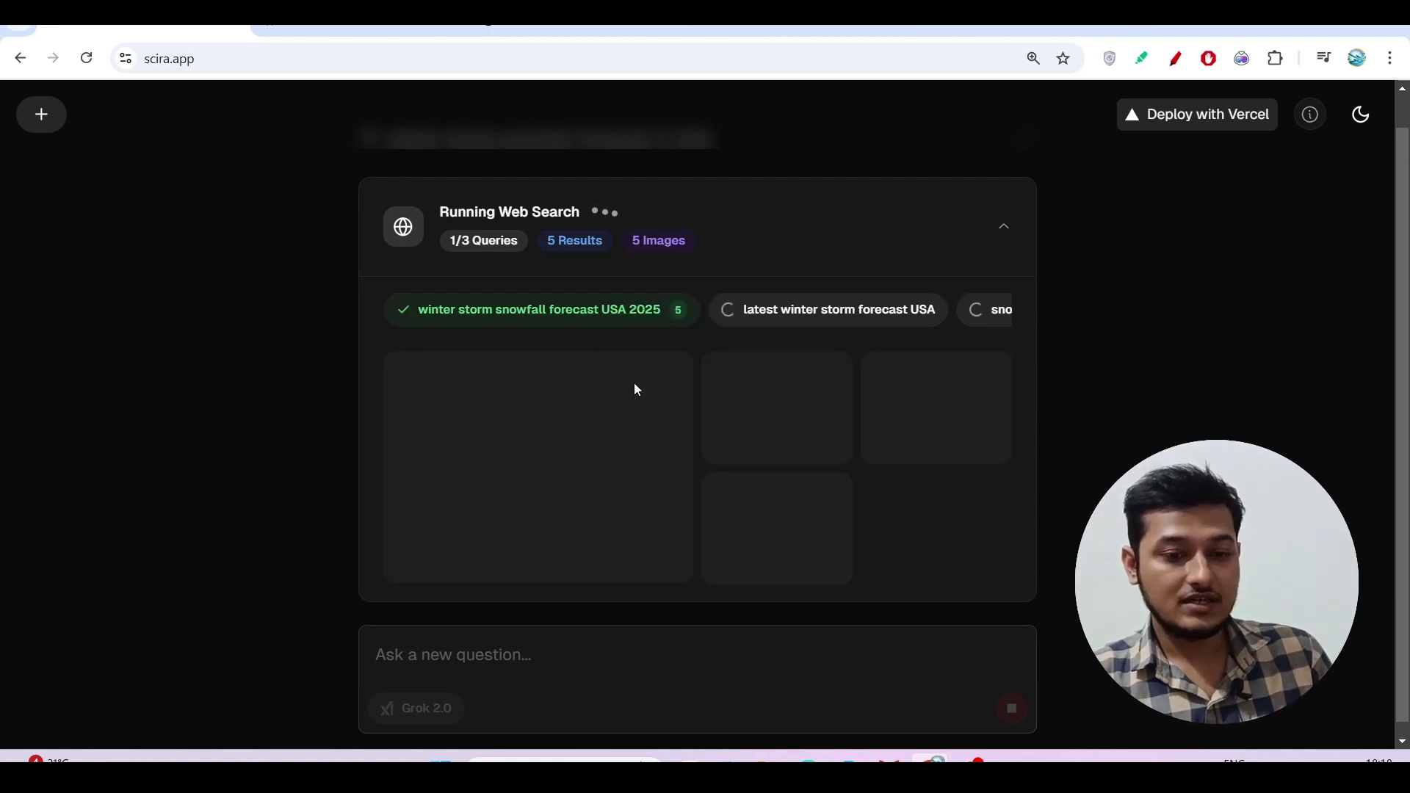
scroll(633, 382, "up", 1)
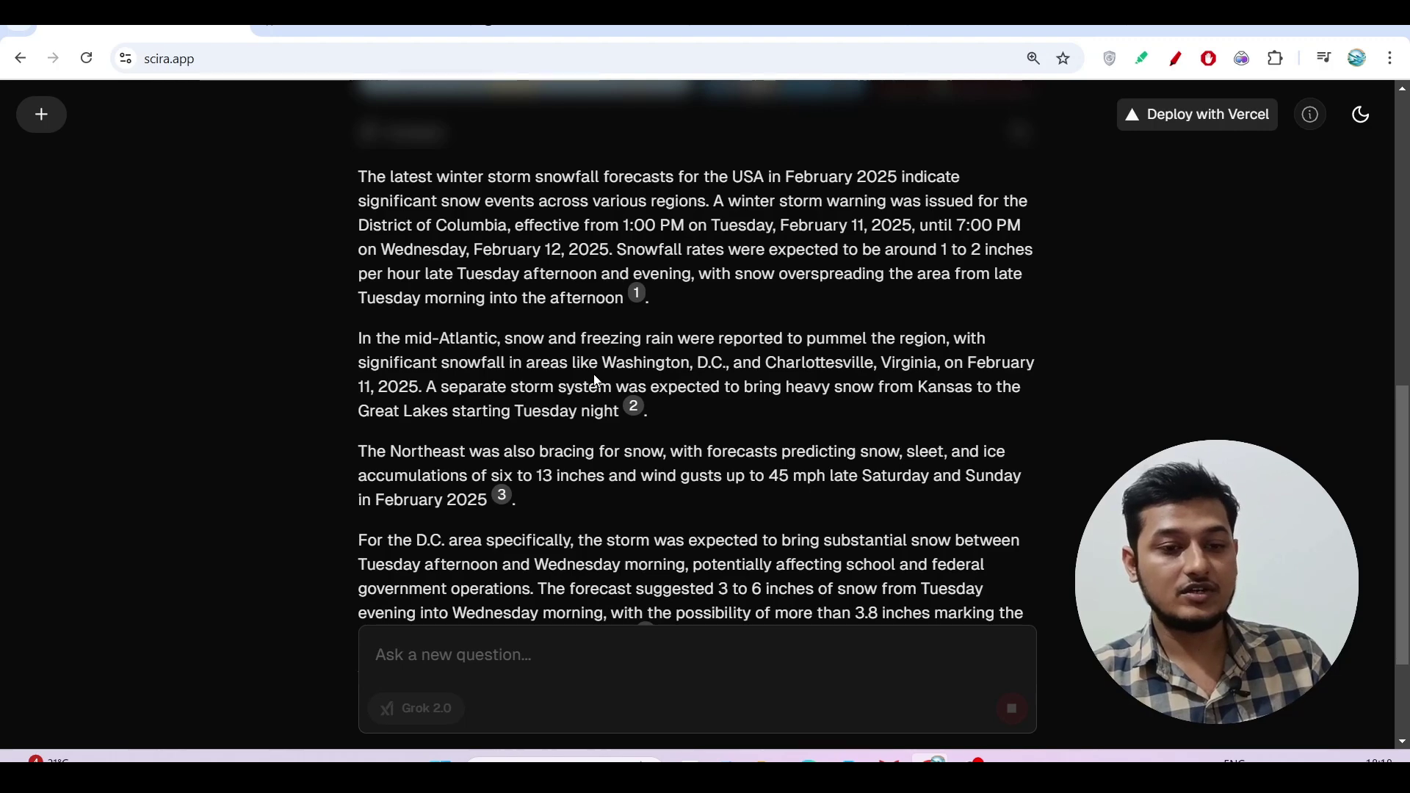
- Clear the chat with New and enable Extreme mode beside Grok 2.0
scroll(594, 379, "up", 13)
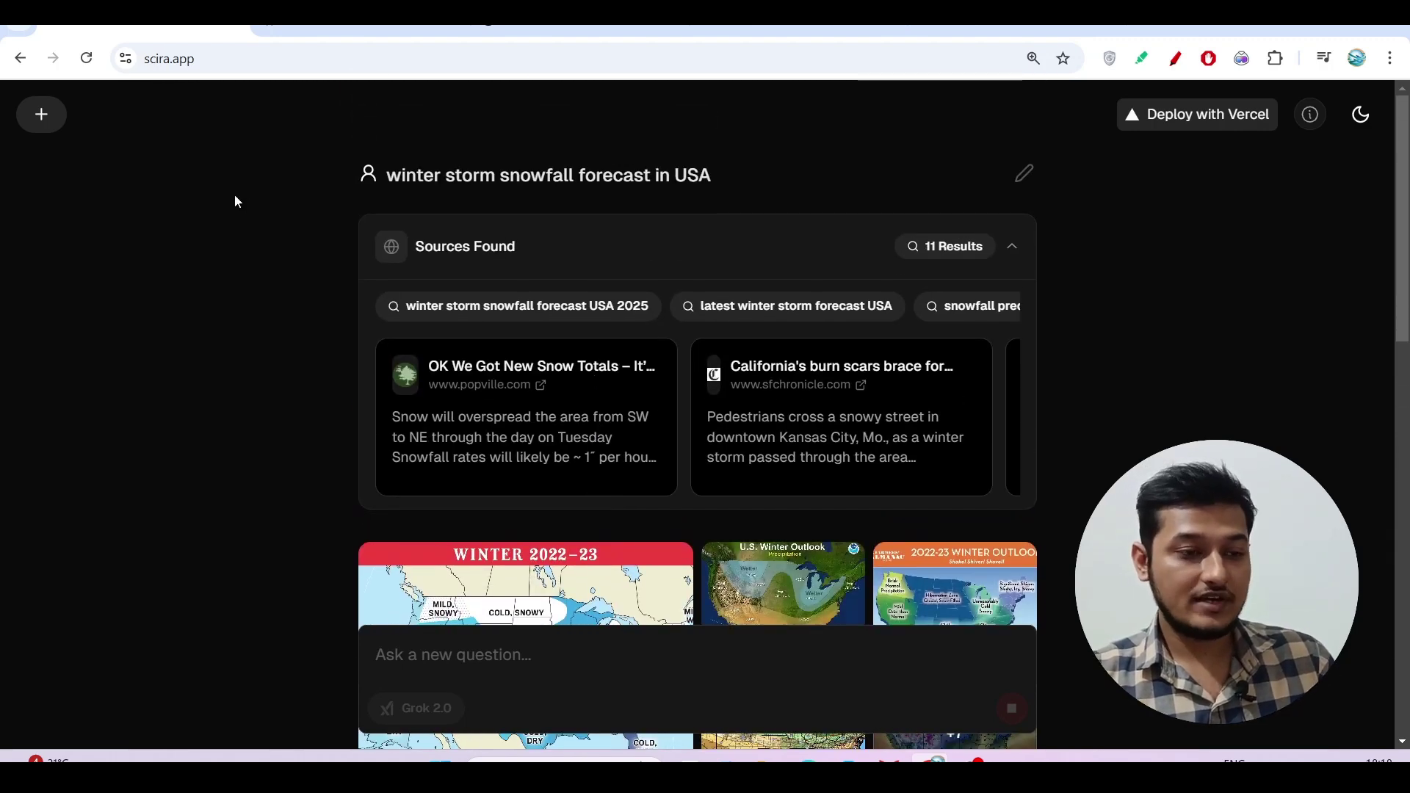
left_click(47, 124)
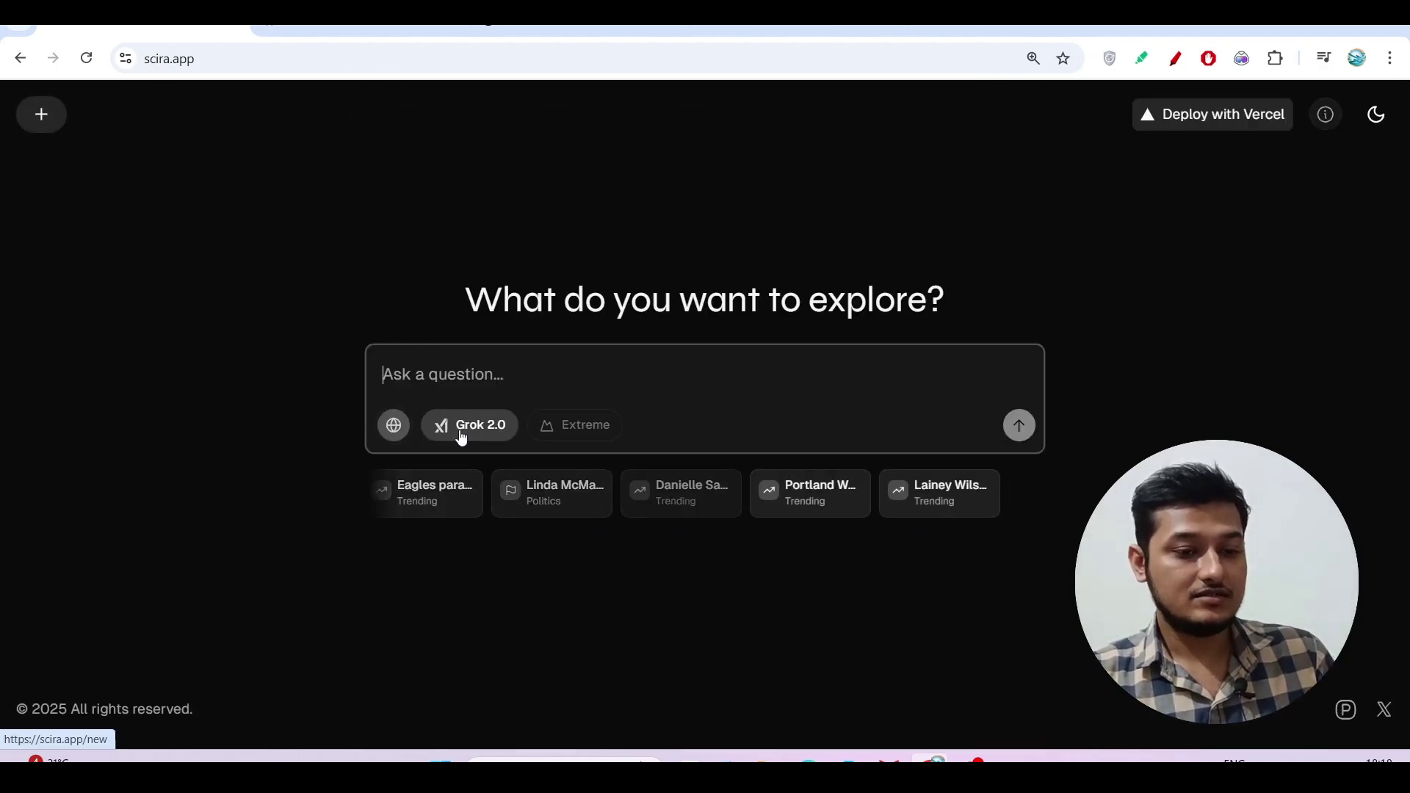
scroll(601, 433, "up", 5)
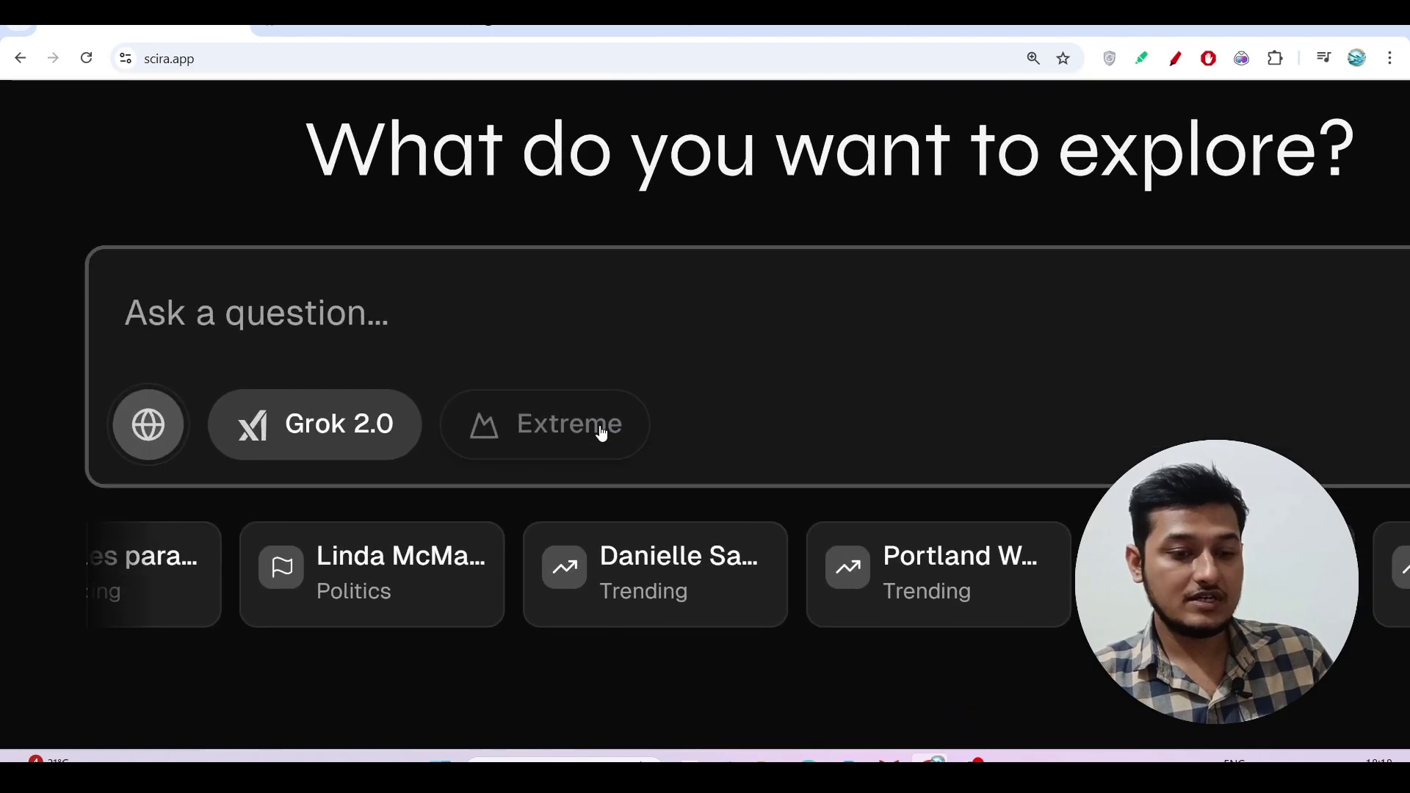
left_click(519, 430)
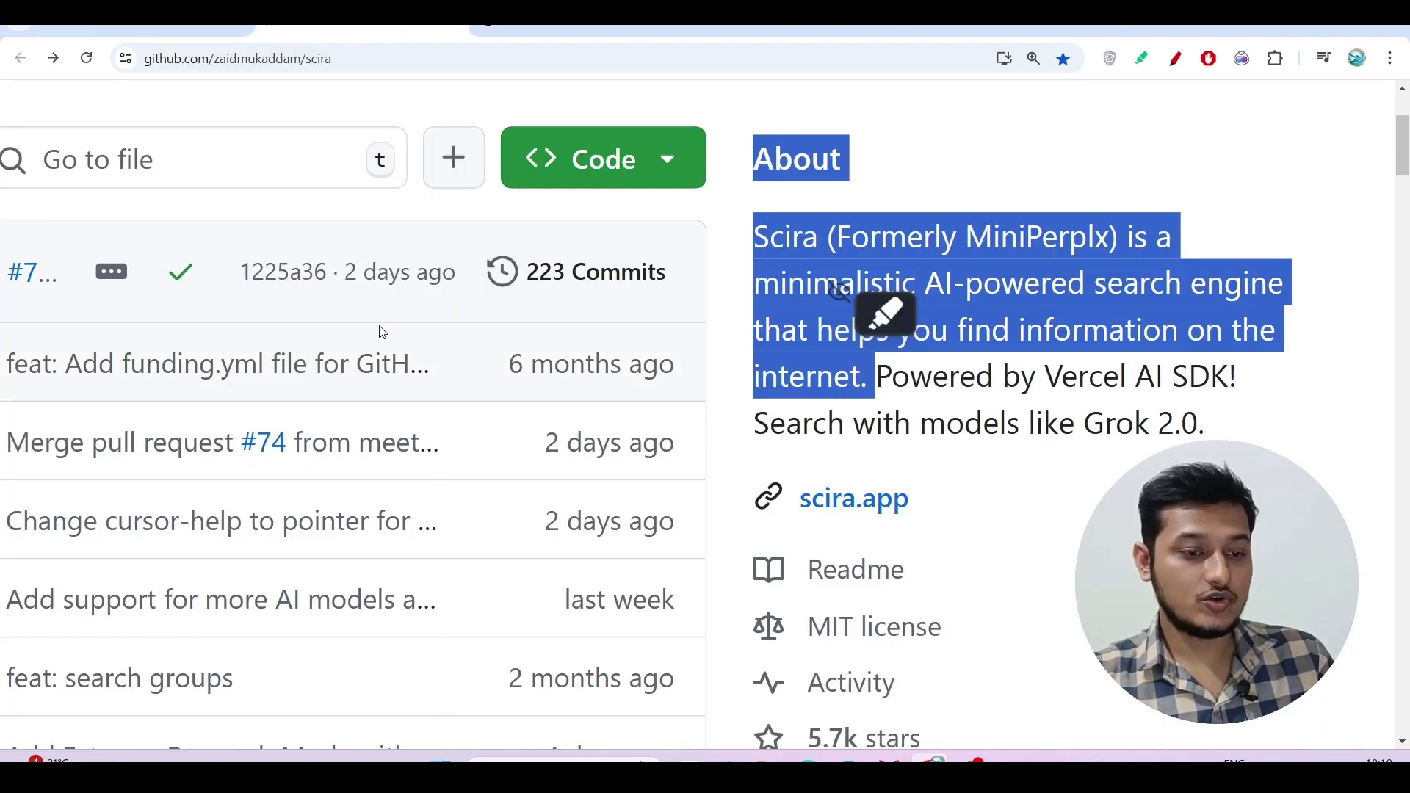
- Highlight the lib folder's 'Extreme Research Mode' commit message on GitHub, then return to Scira
key("ctrl+minus")
key("ctrl+minus")
left_click(391, 250)
scroll(393, 250, "down", 5)
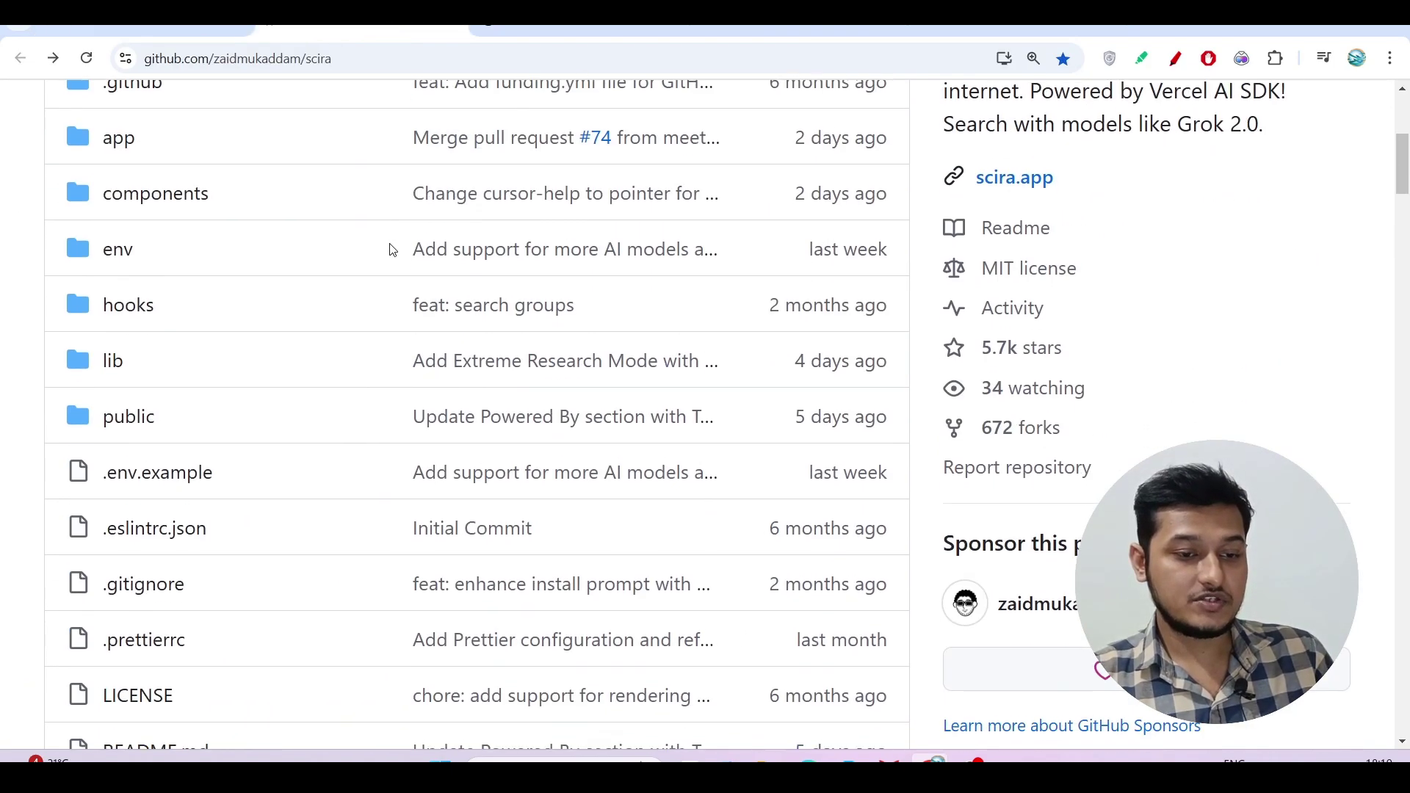
scroll(392, 251, "down", 1)
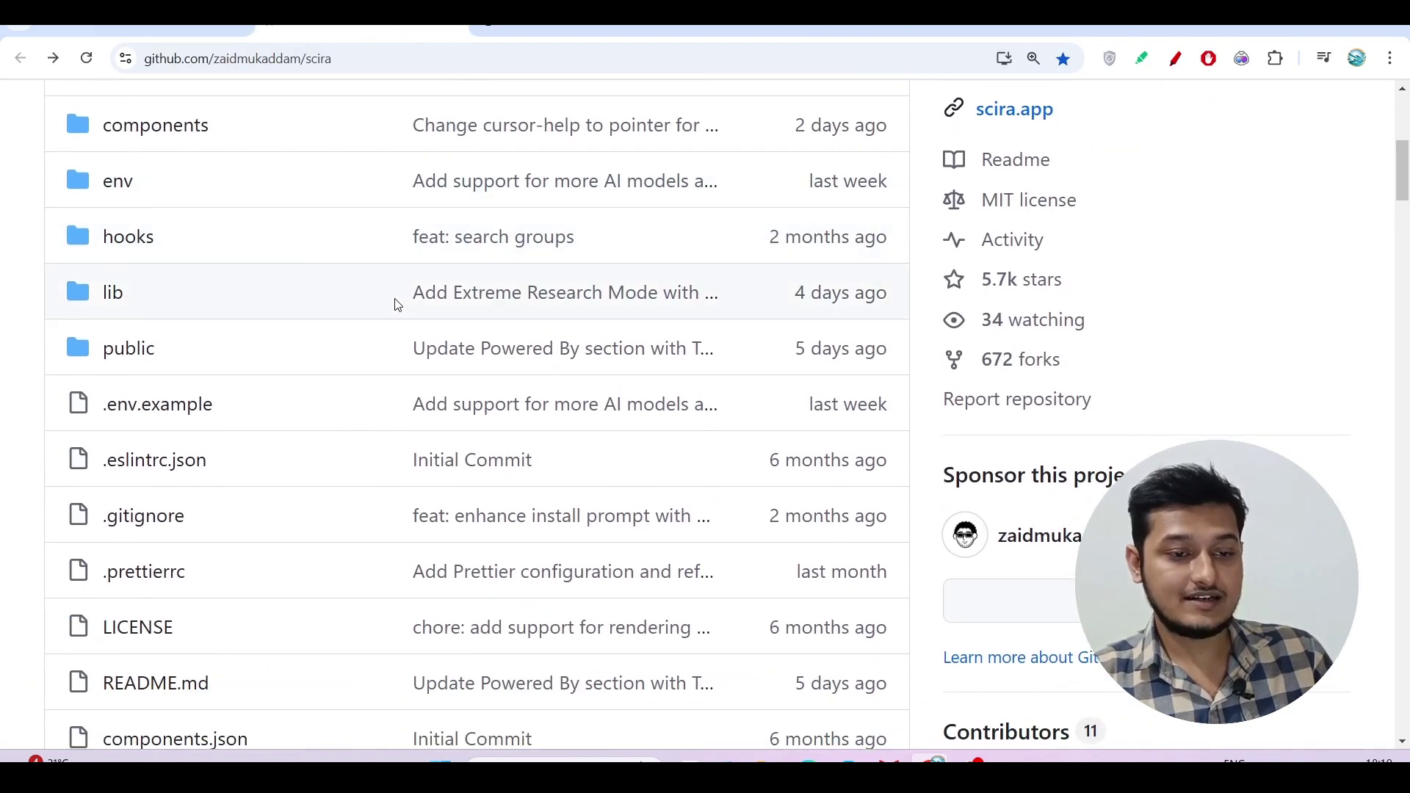
left_click_drag(397, 304, 709, 284)
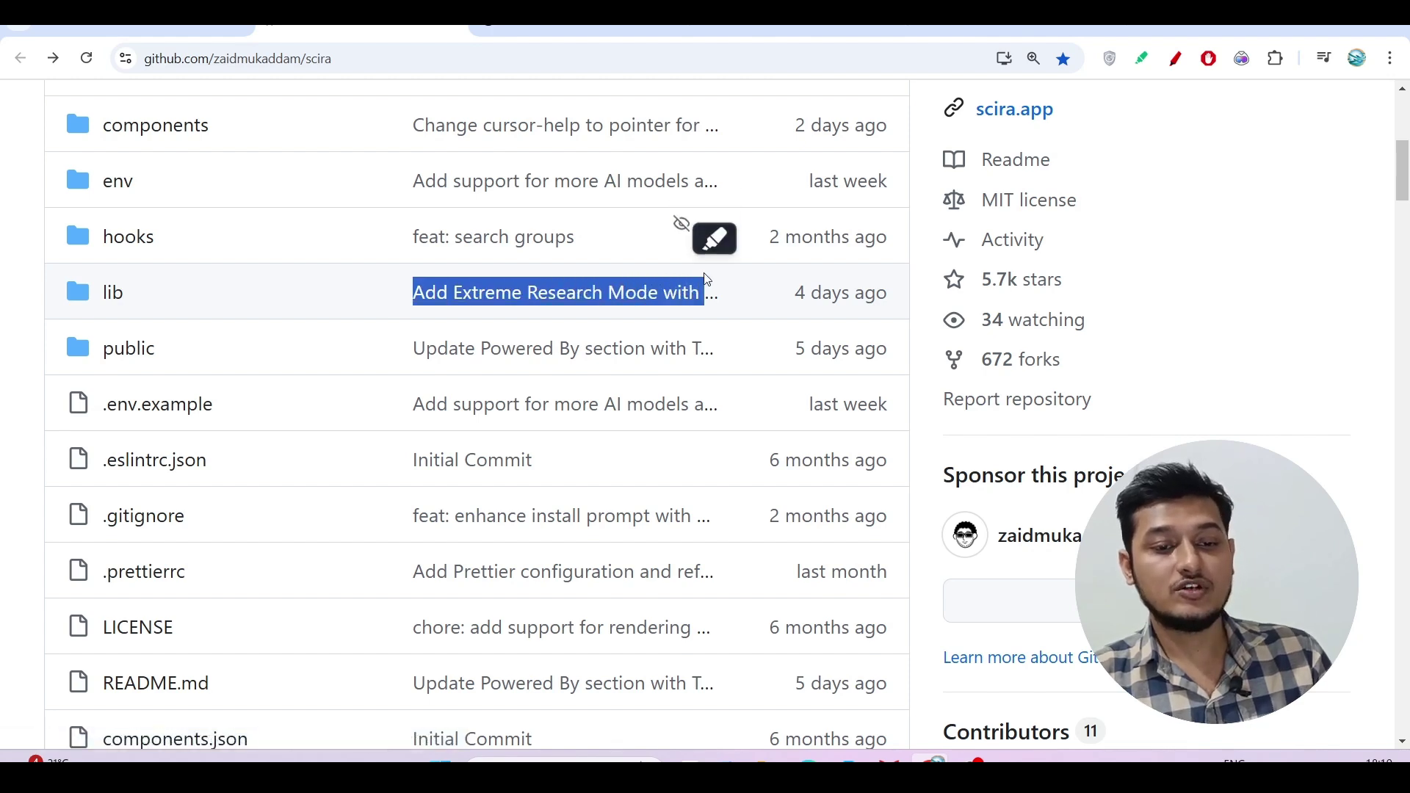
left_click(35, 345)
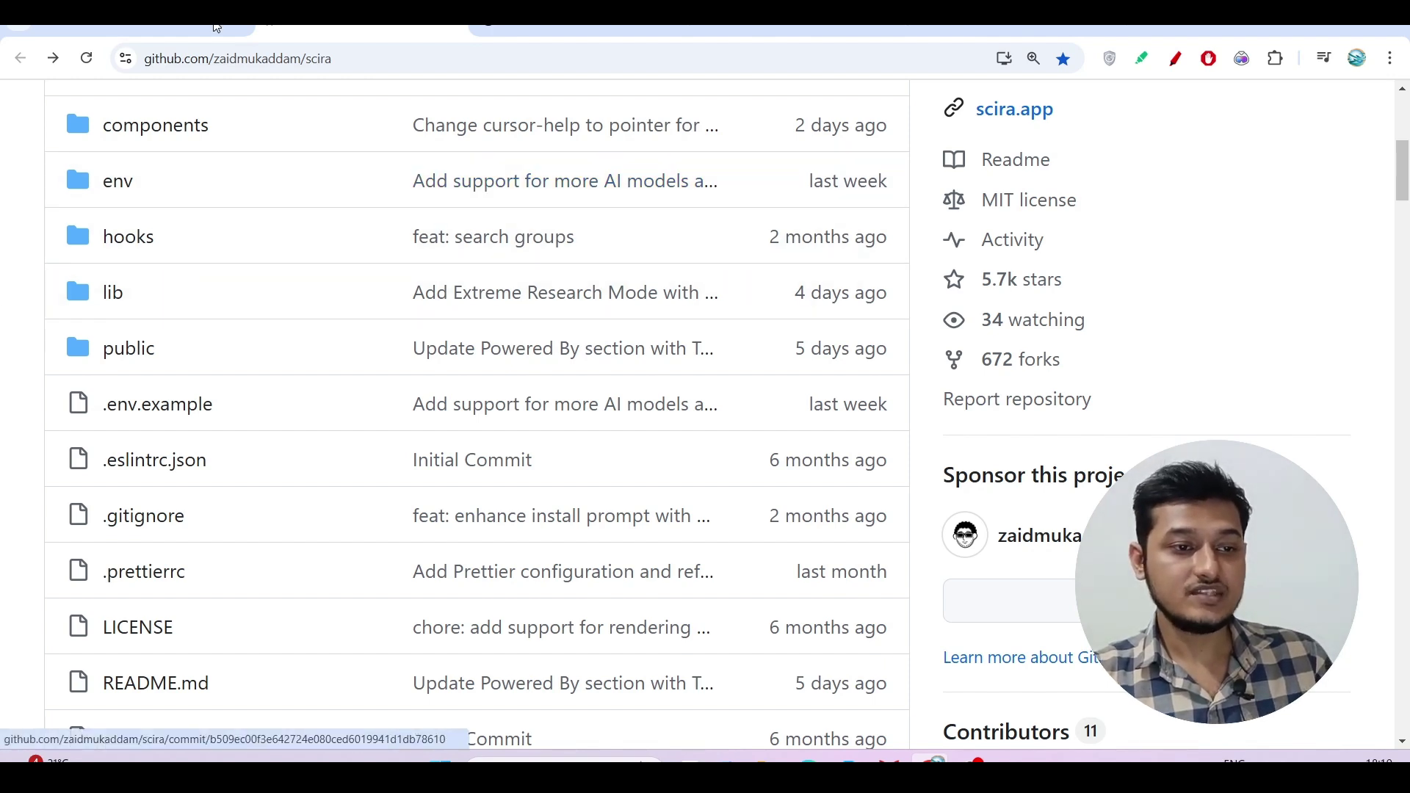
key("ctrl+Tab")
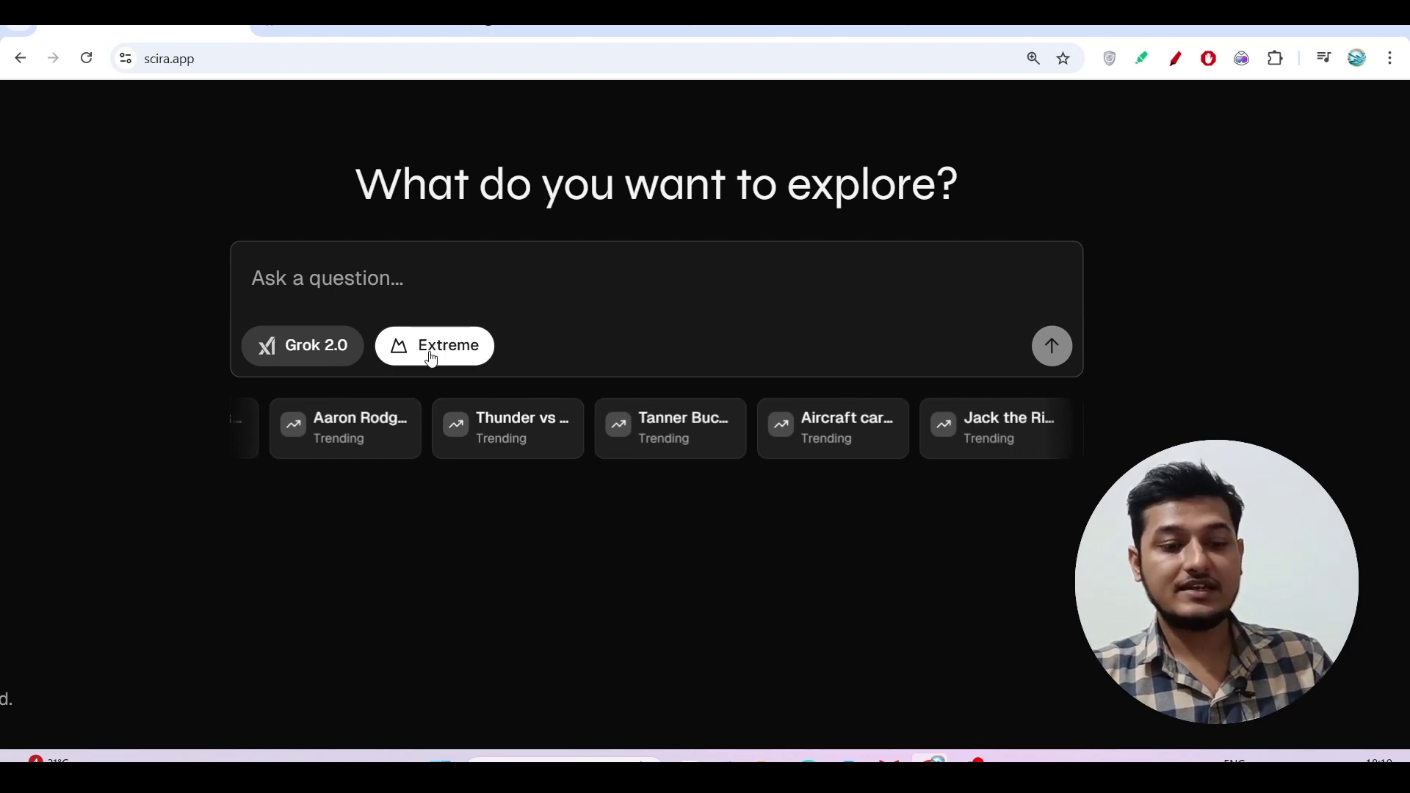
- Submit 'openai vs deepseek' as an Extreme research query
left_click(420, 276)
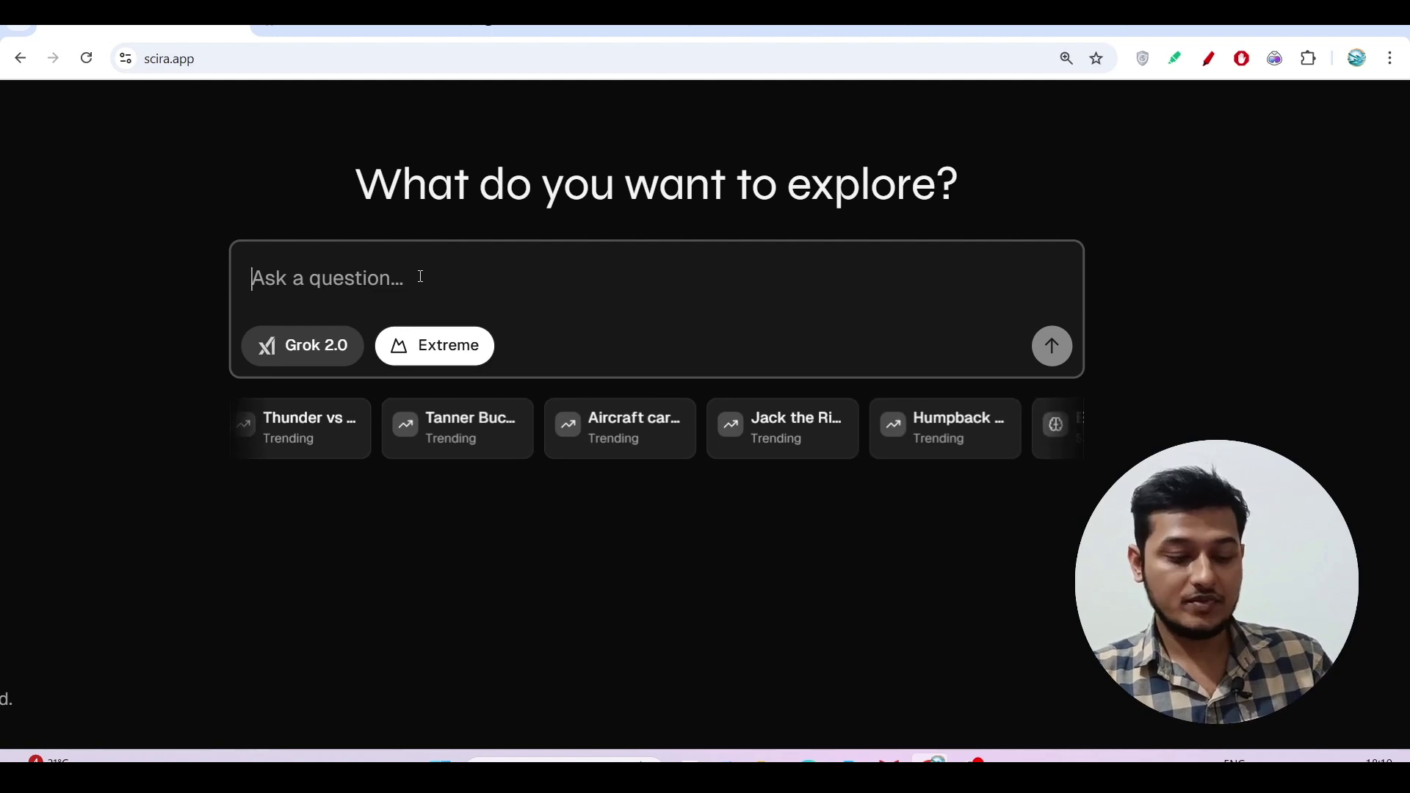
type("o")
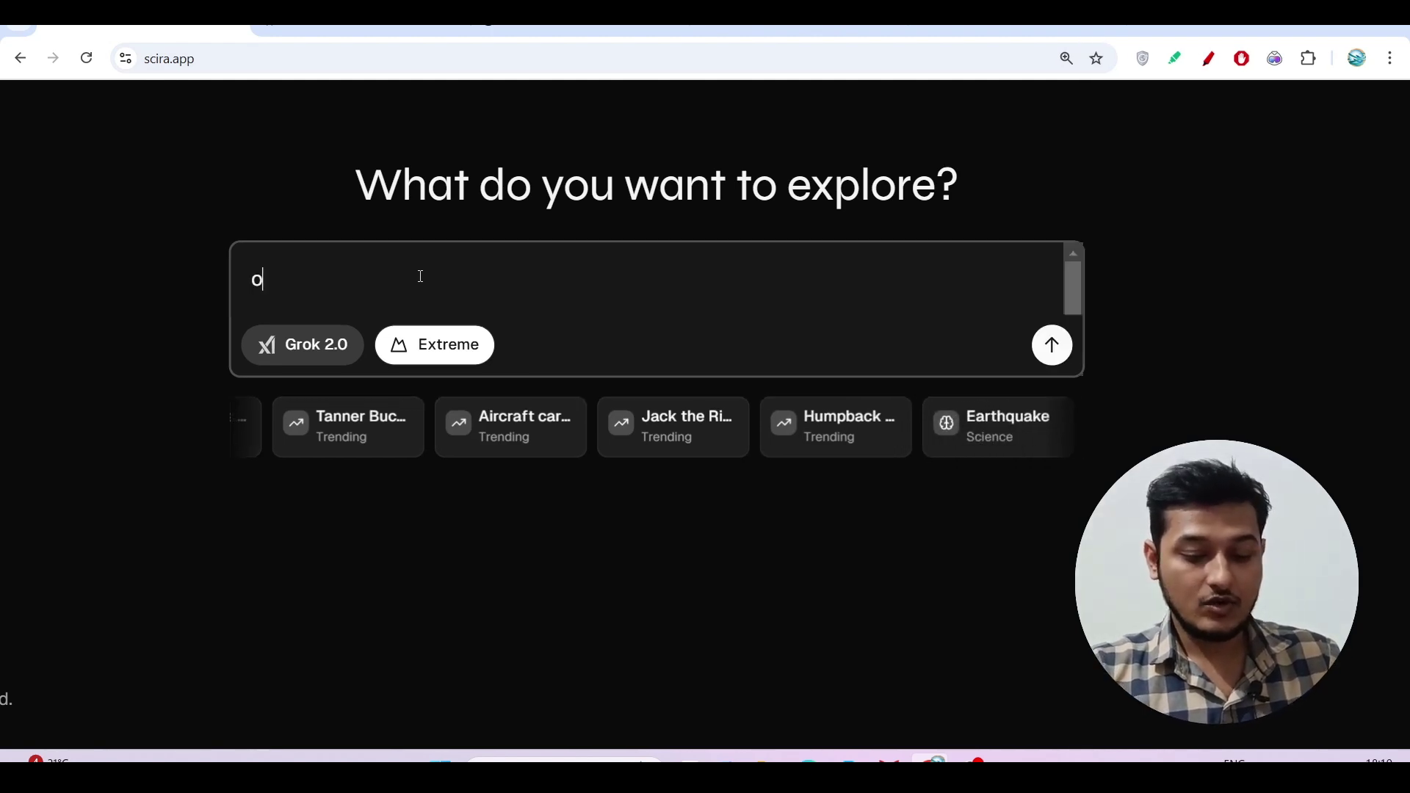
type("penai")
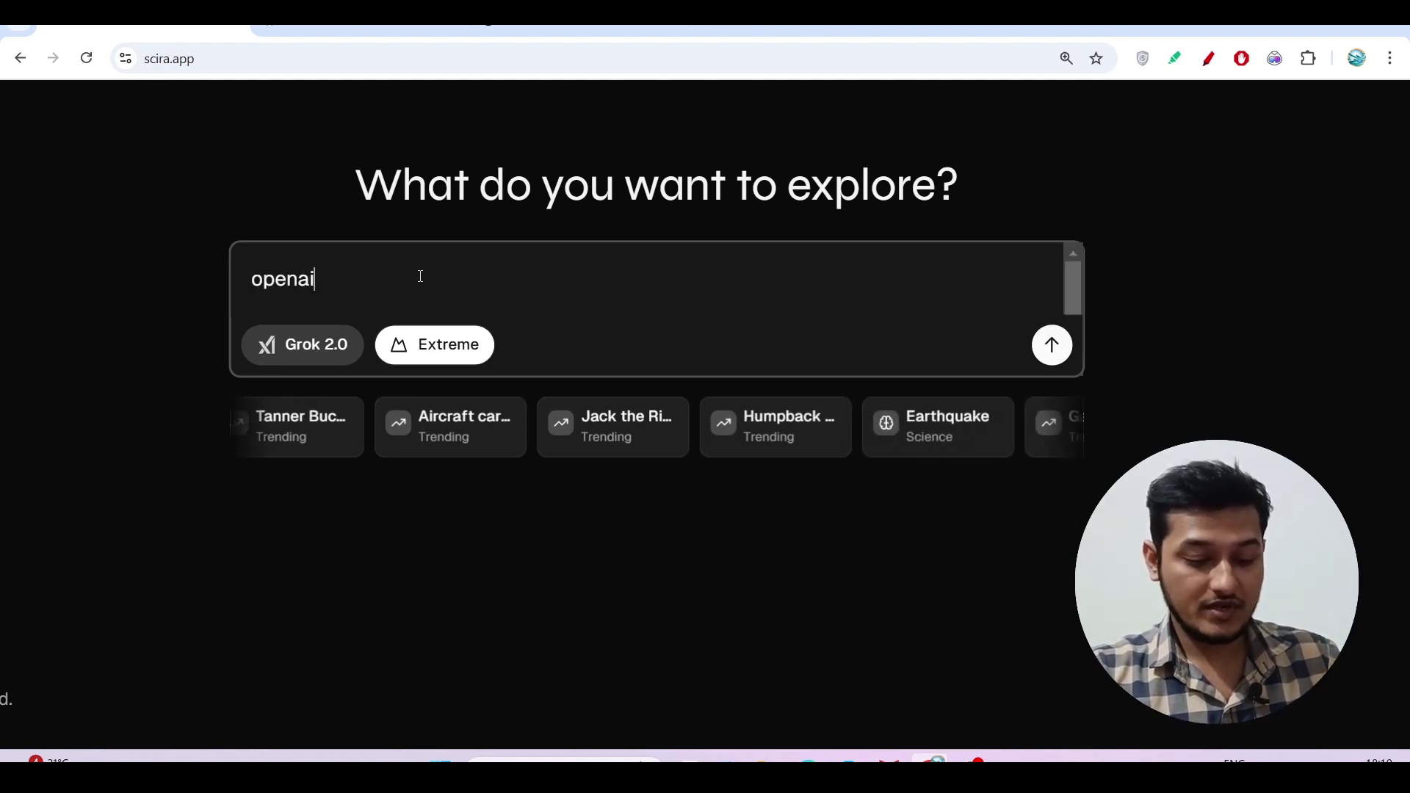
type(" vs dee")
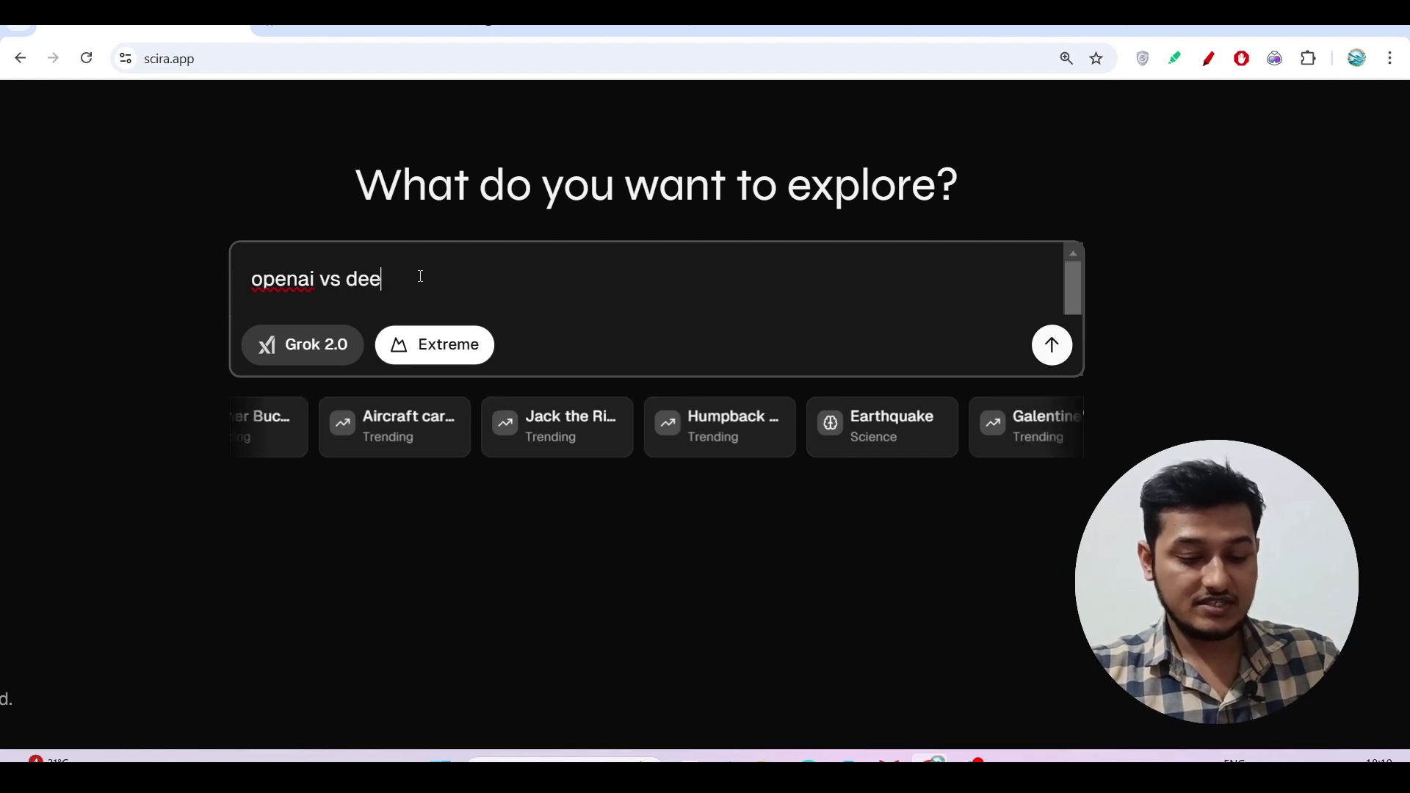
type("pseek")
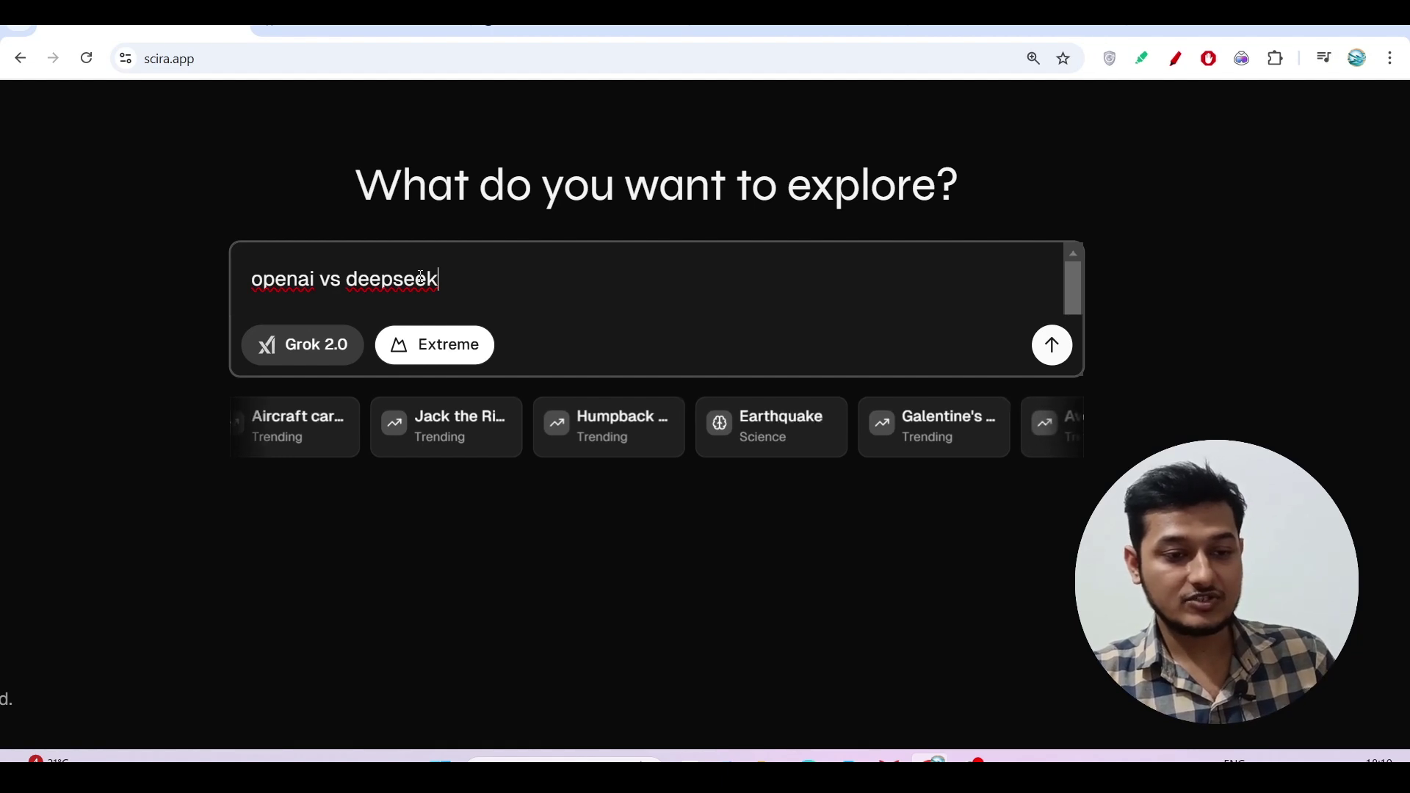
key("Return")
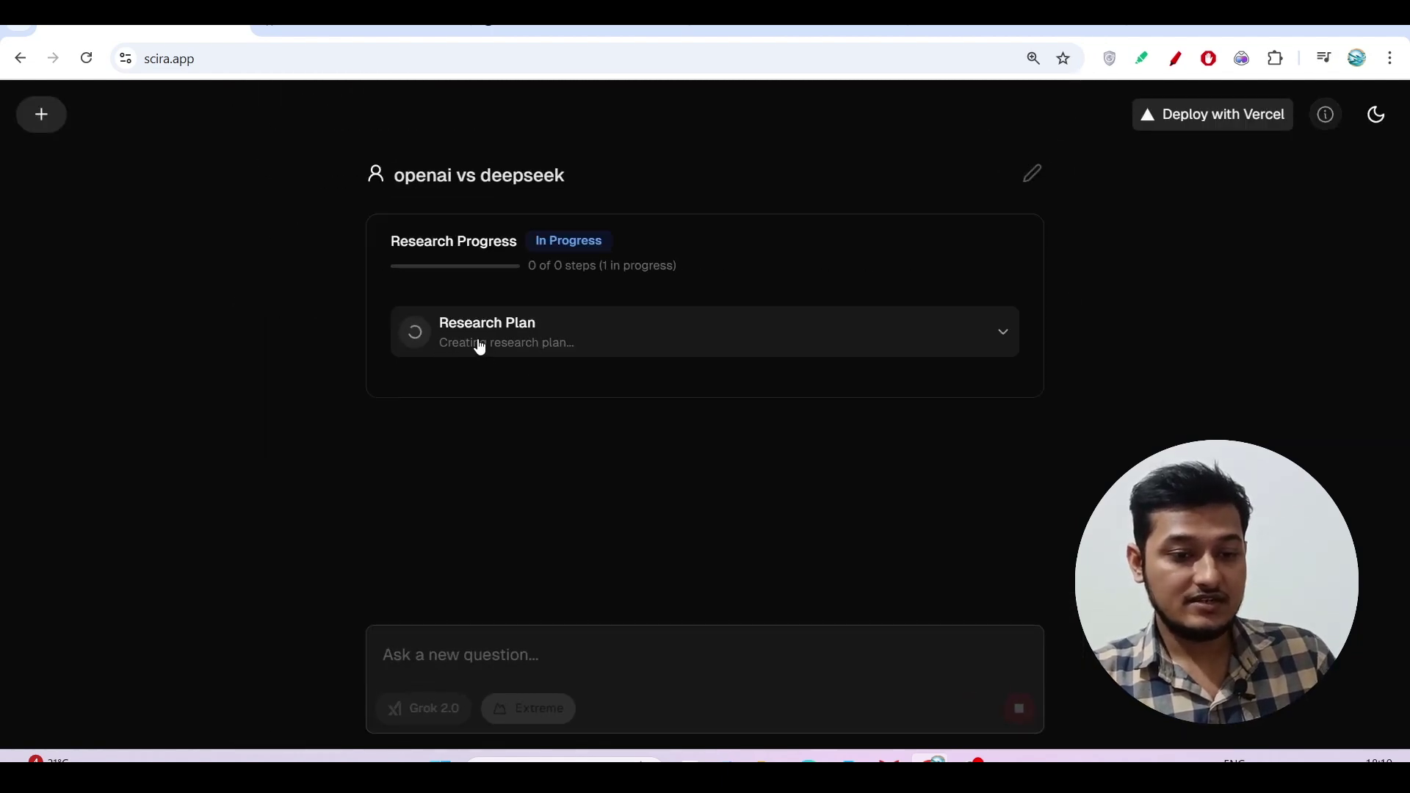
- Follow the research progress, highlighting its 11-step plan and scrolling through the web searches and Sources
scroll(479, 346, "up", 5)
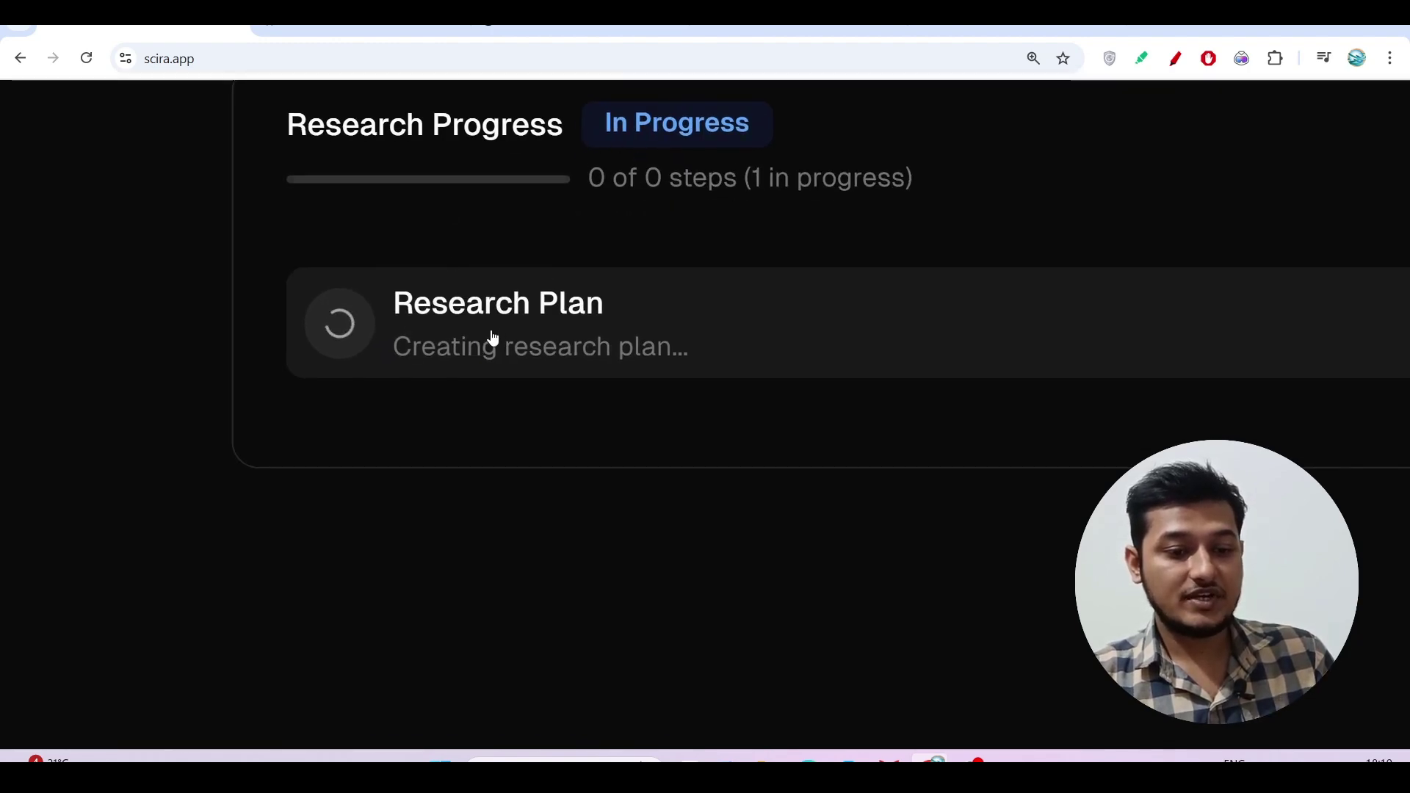
scroll(493, 337, "down", 5)
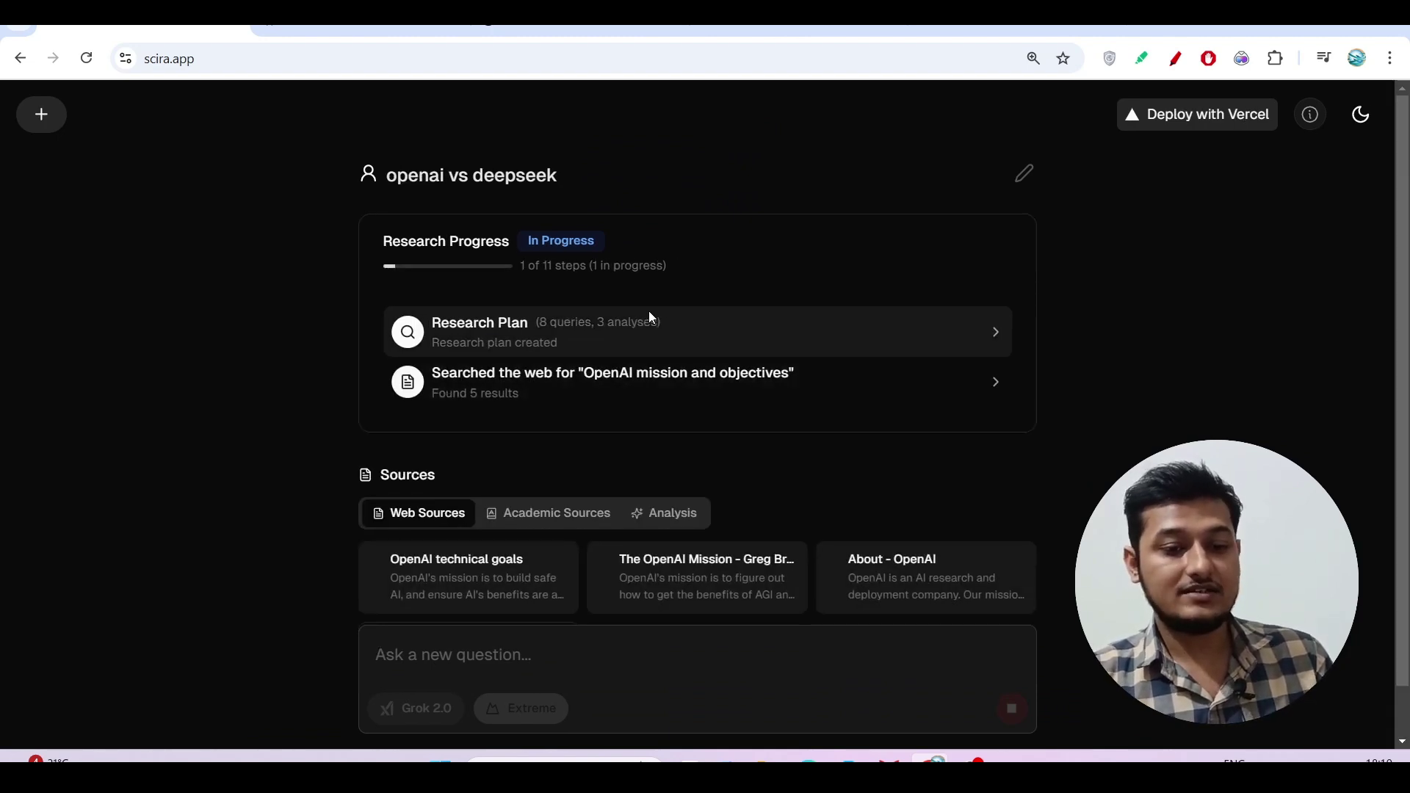
scroll(570, 286, "up", 3)
scroll(570, 288, "up", 2)
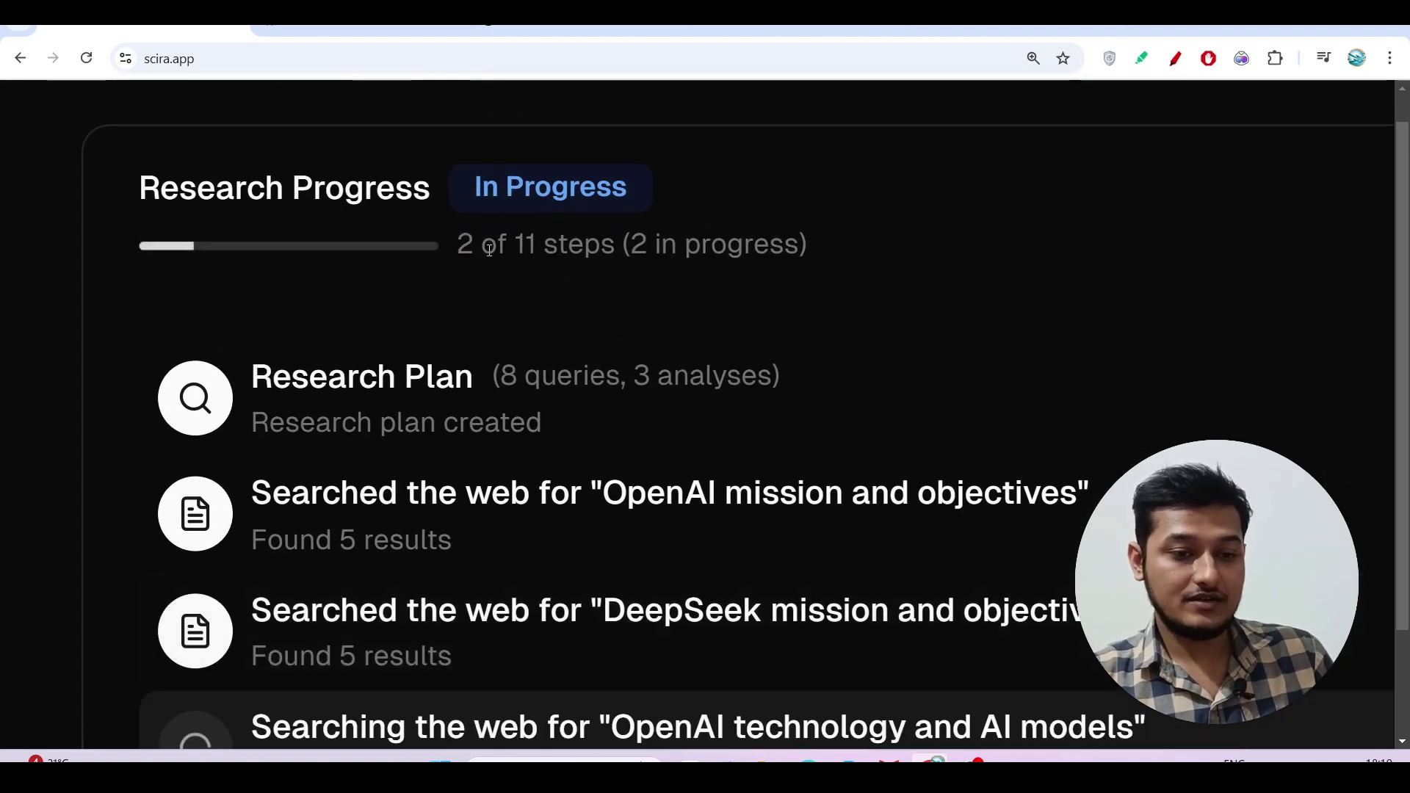
left_click_drag(489, 250, 656, 246)
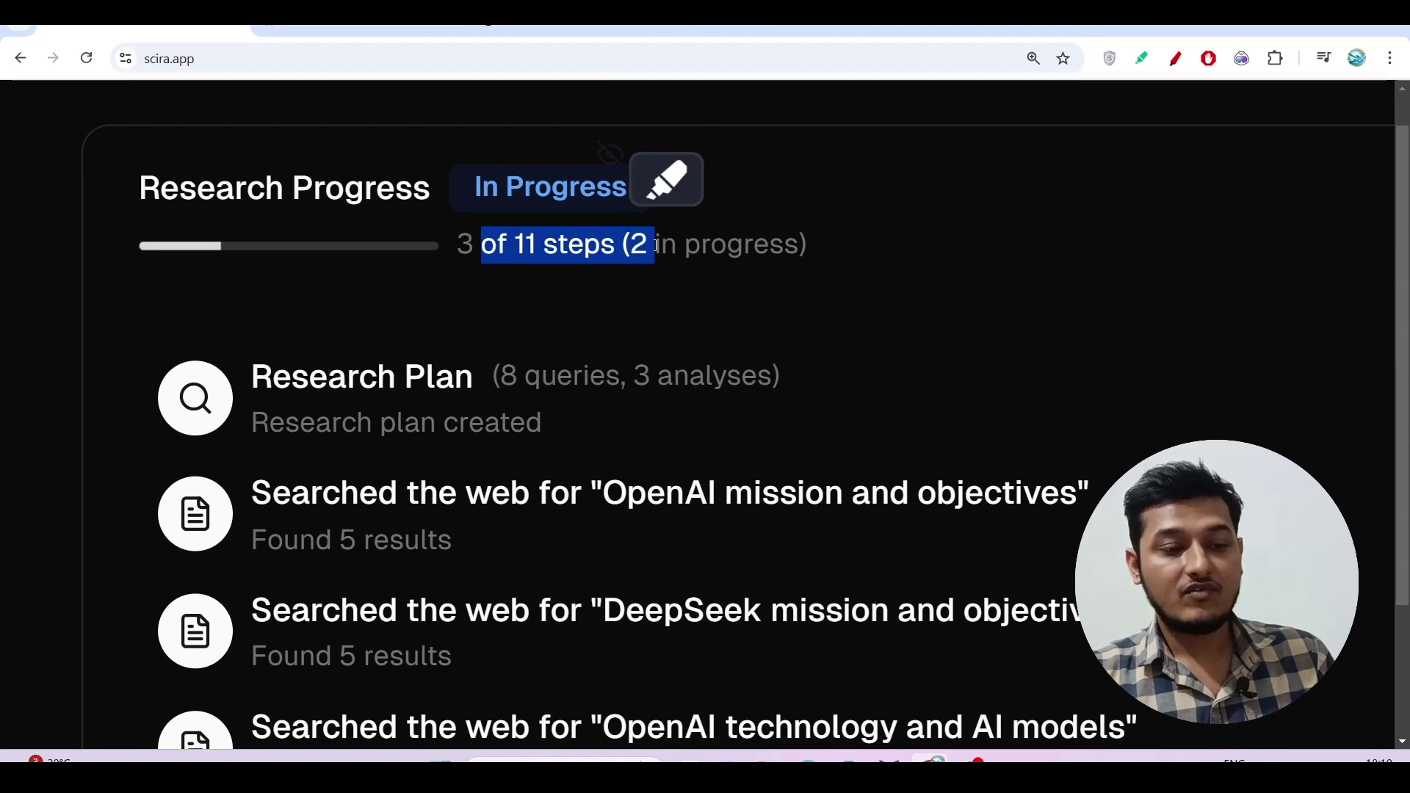
scroll(656, 244, "down", 5)
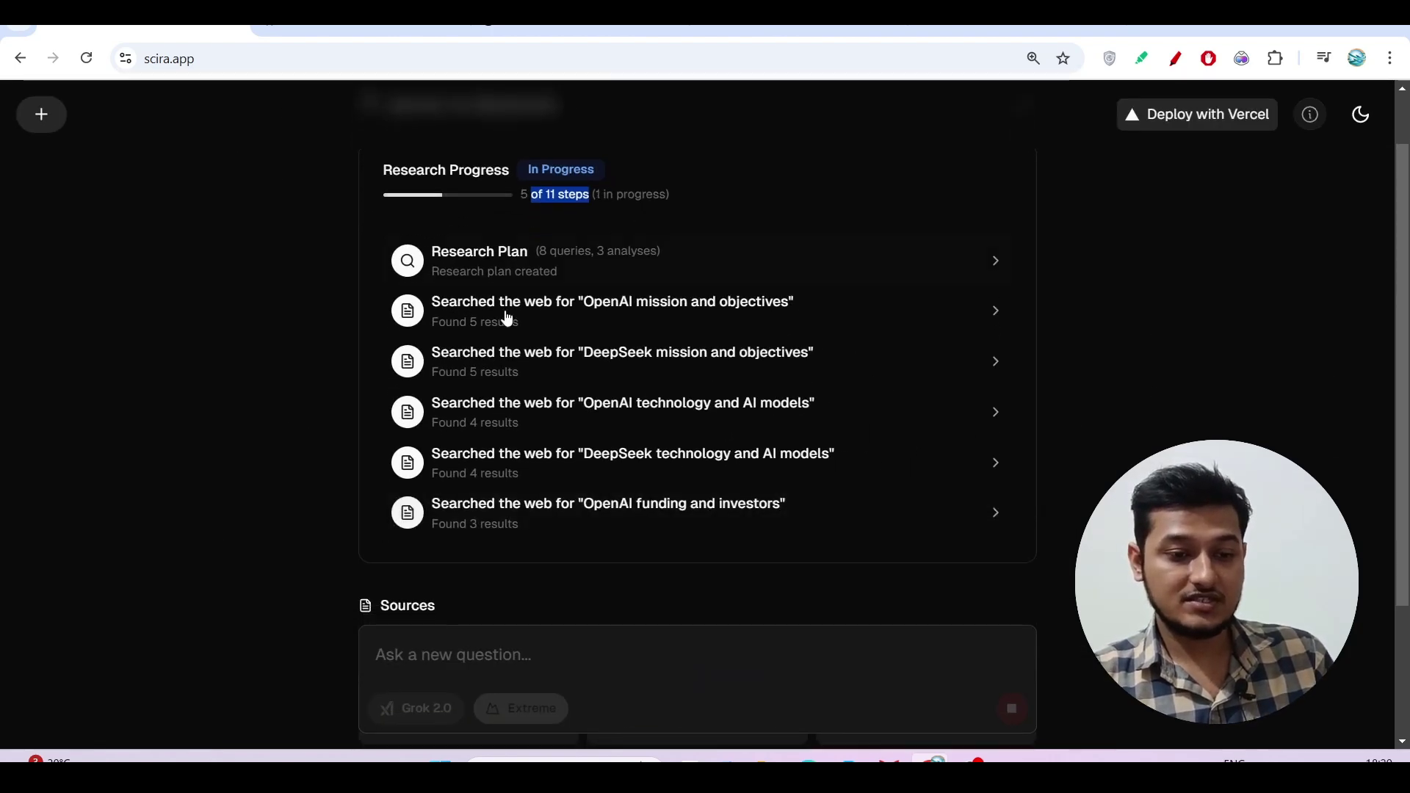
scroll(491, 344, "down", 3)
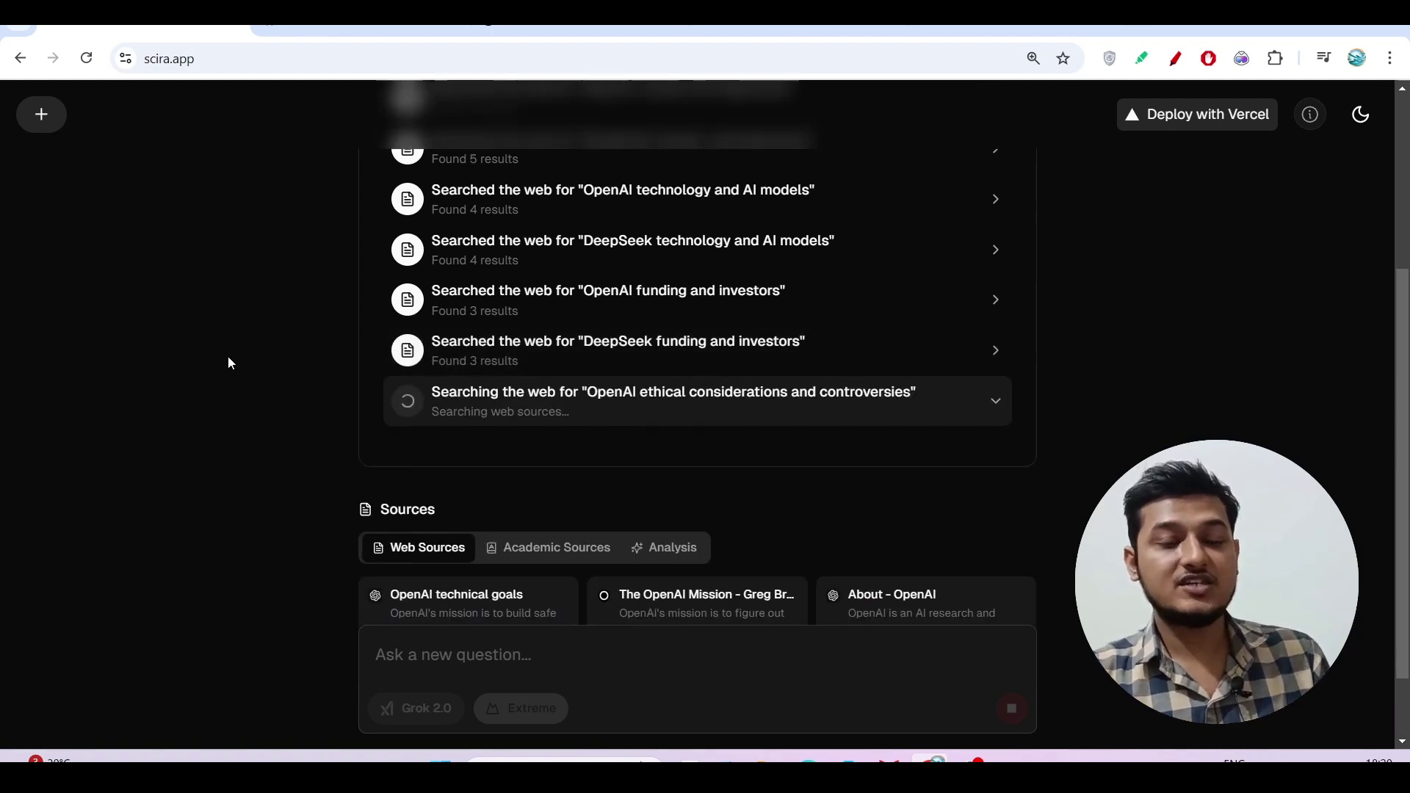
scroll(228, 360, "up", 4)
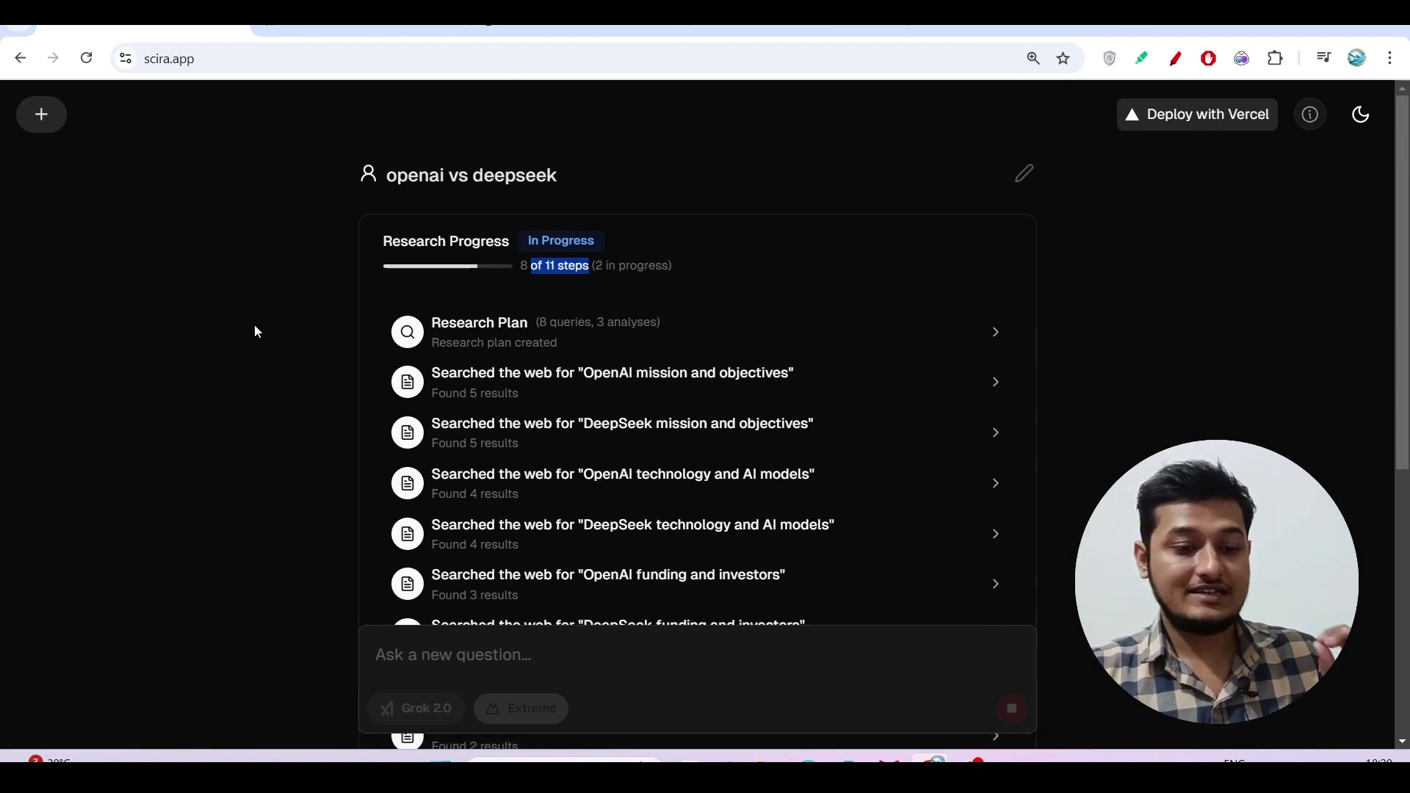
scroll(254, 332, "down", 5)
scroll(254, 331, "down", 2)
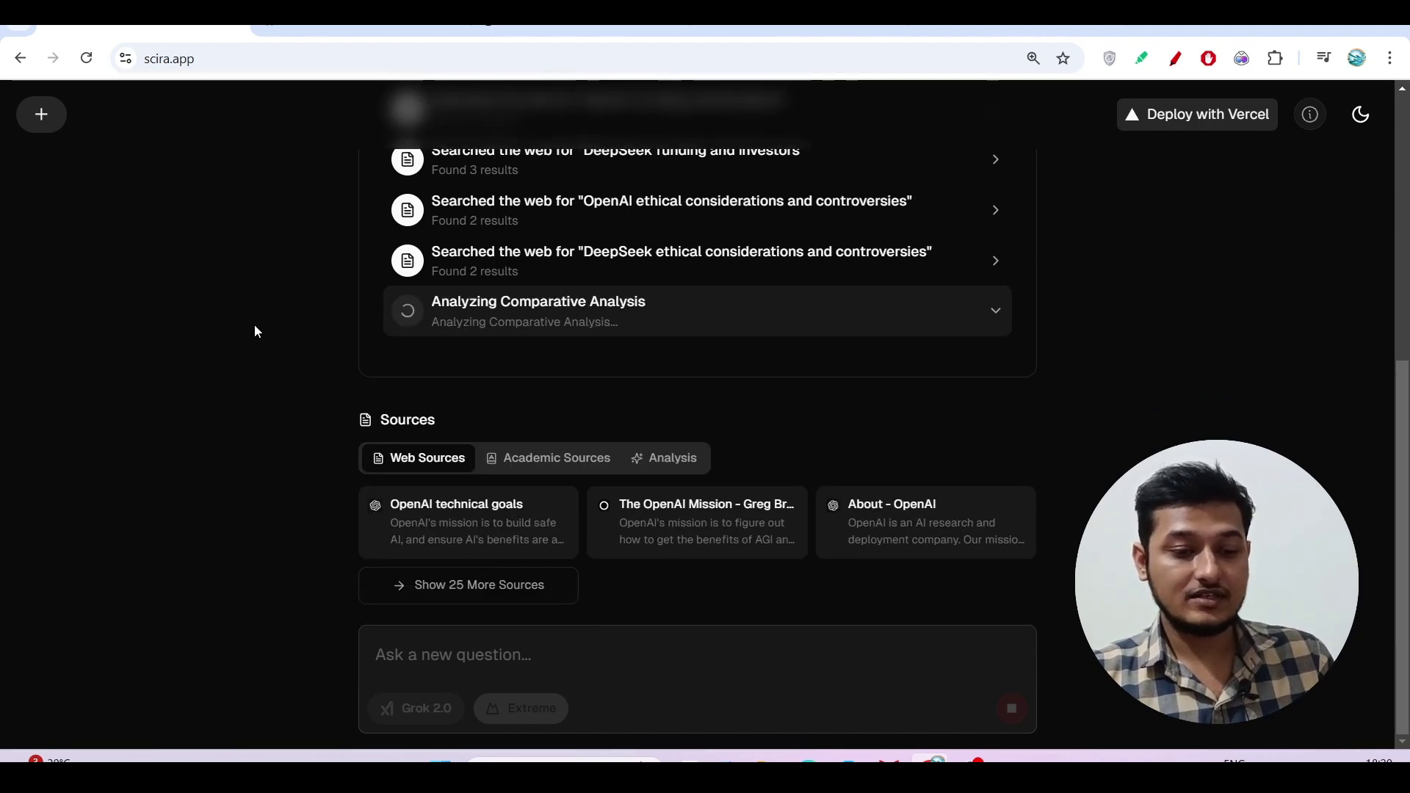
scroll(262, 352, "up", 7)
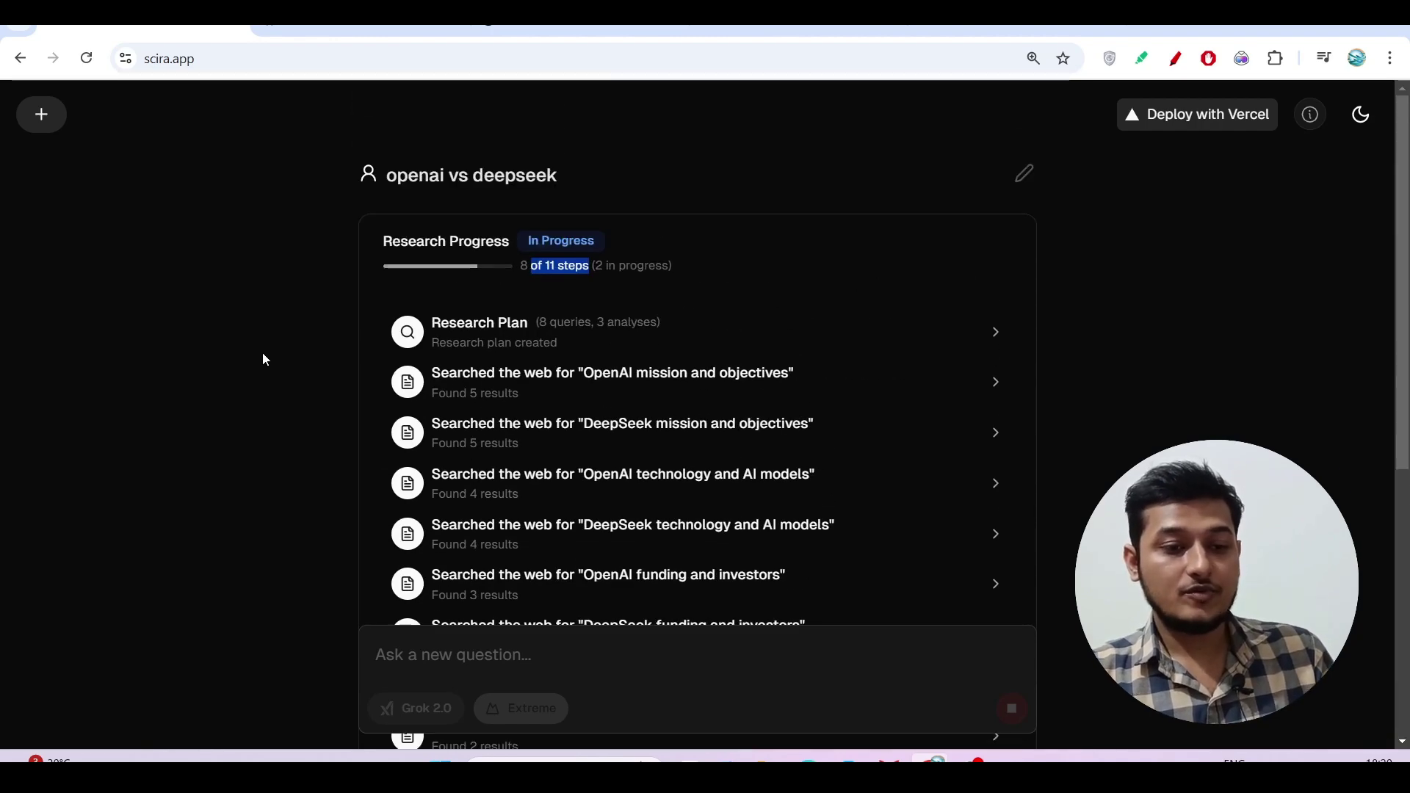
- Start a fresh search and switch the search mode from Fun to Academic
left_click(43, 118)
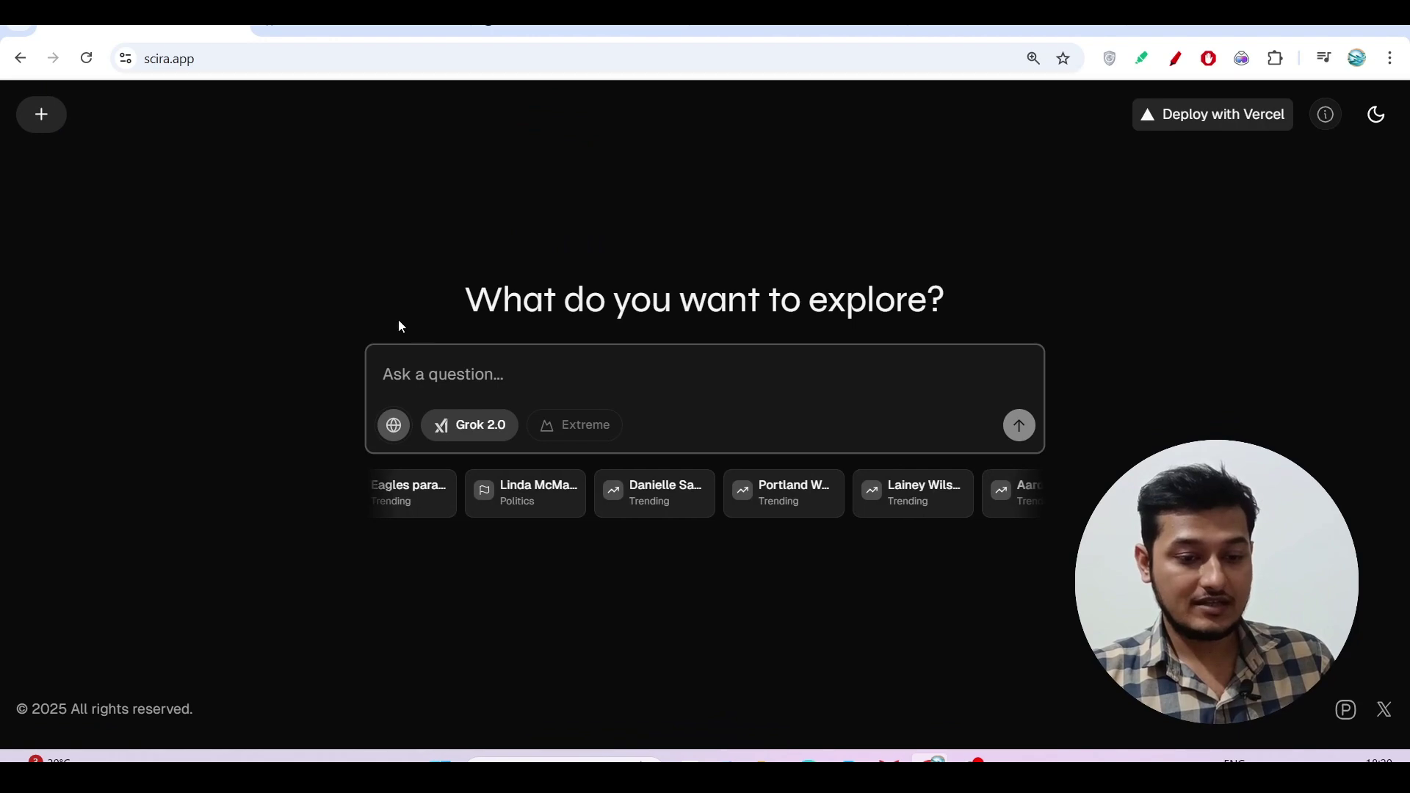
mouse_move(386, 435)
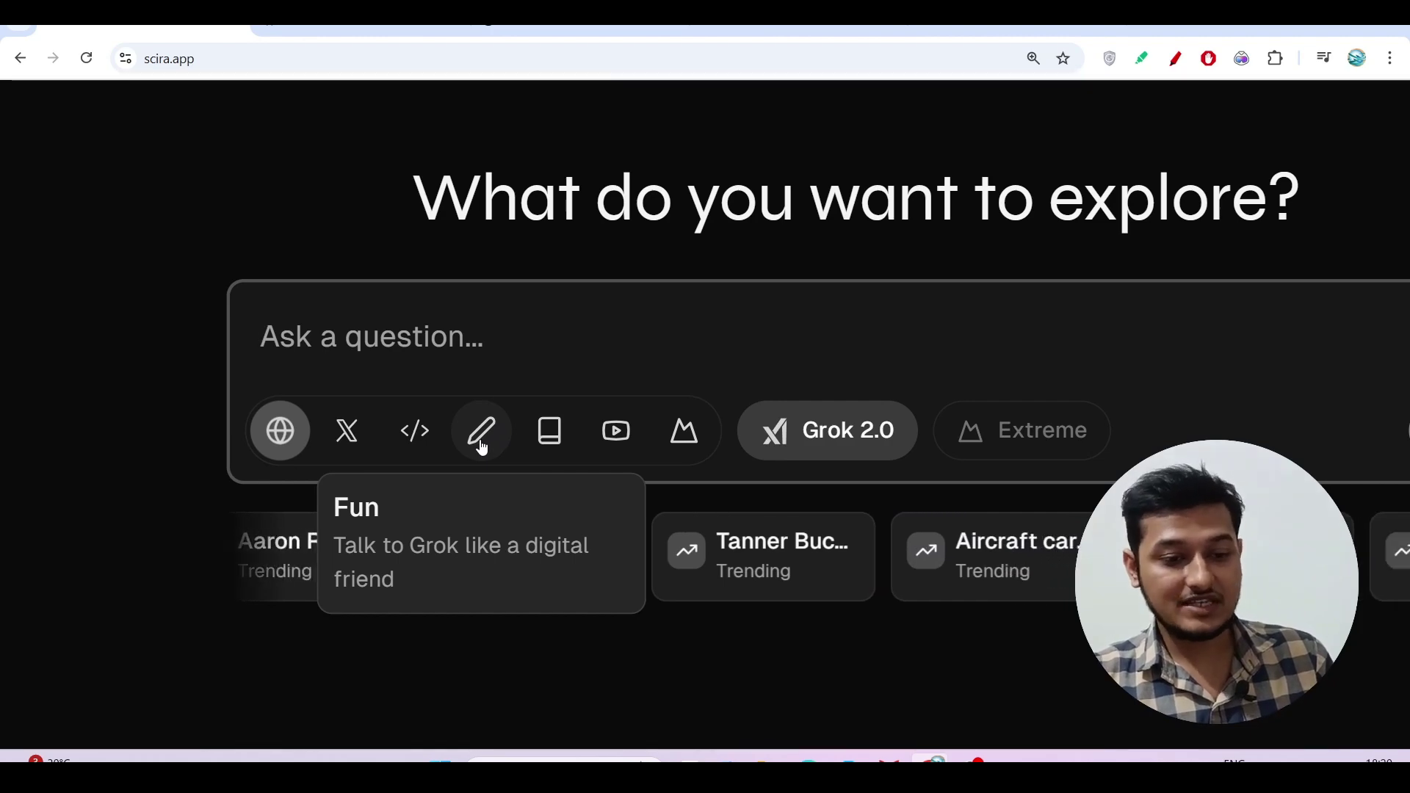
left_click(481, 441)
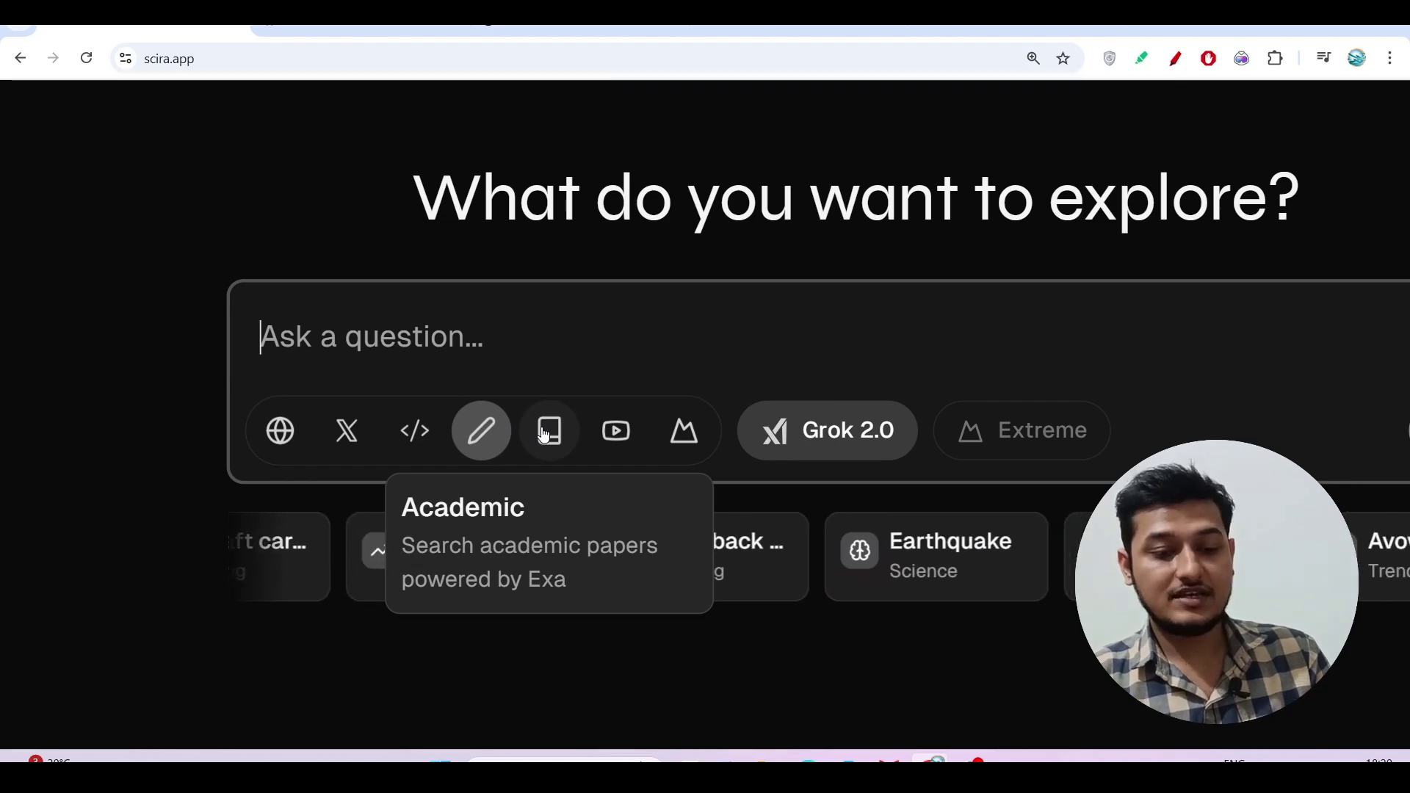
left_click(544, 434)
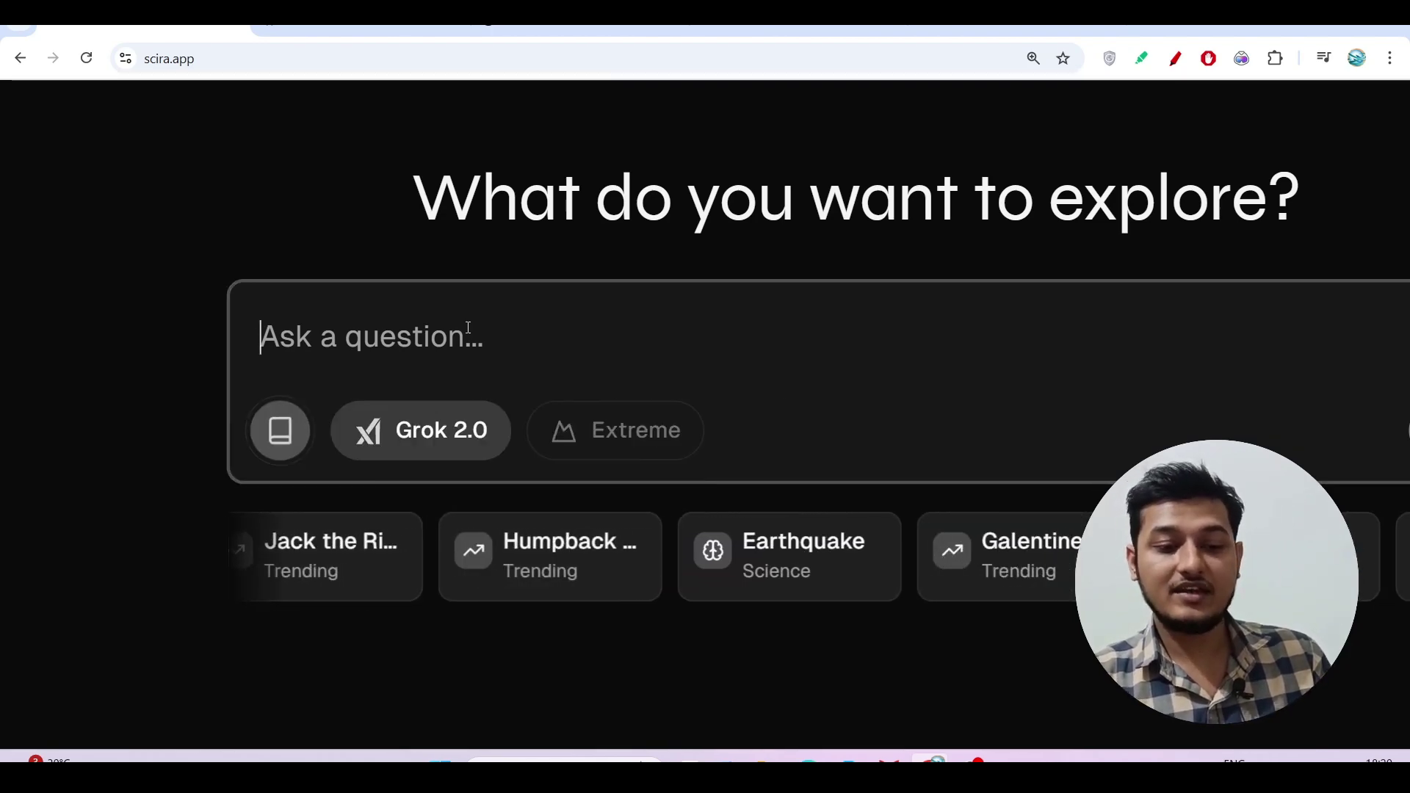
mouse_move(280, 429)
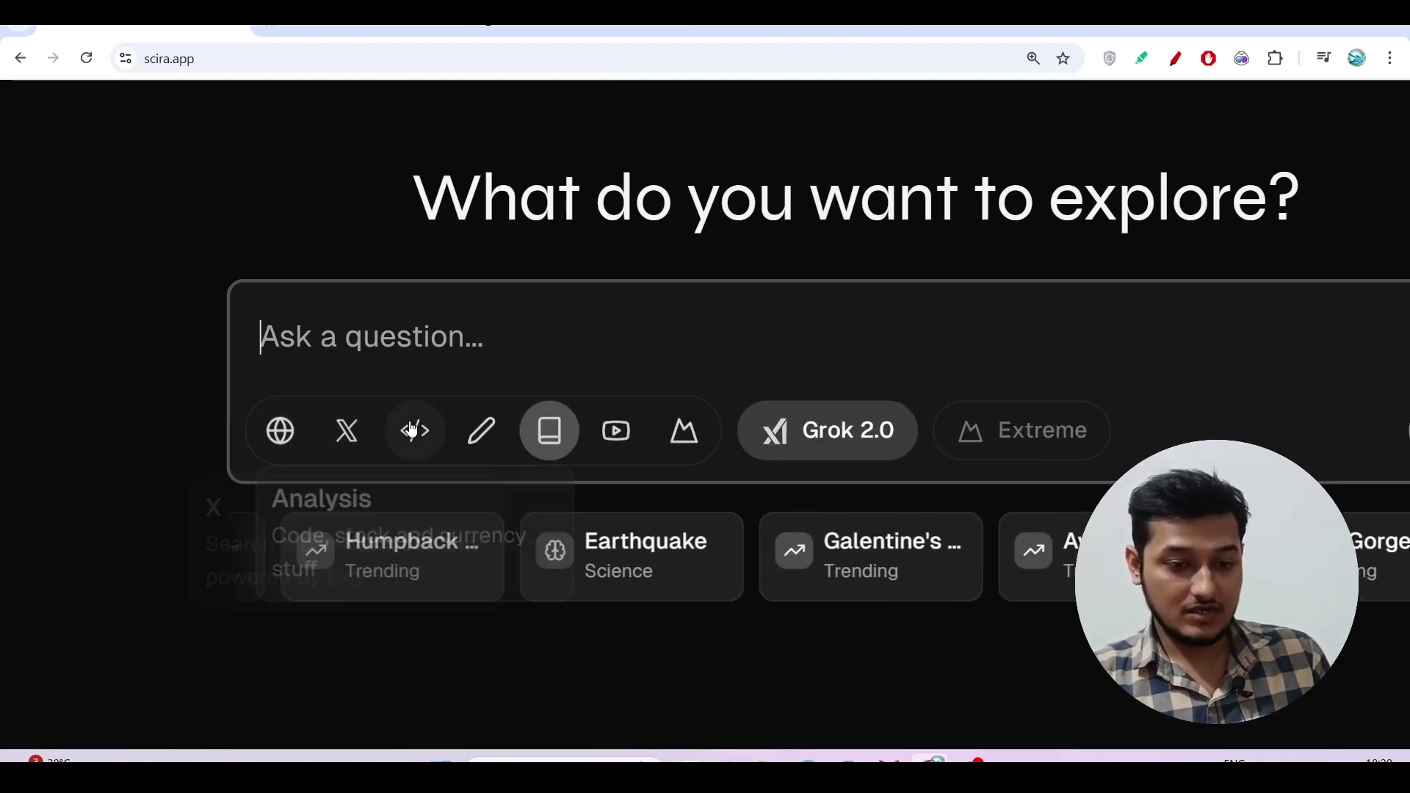
mouse_move(543, 412)
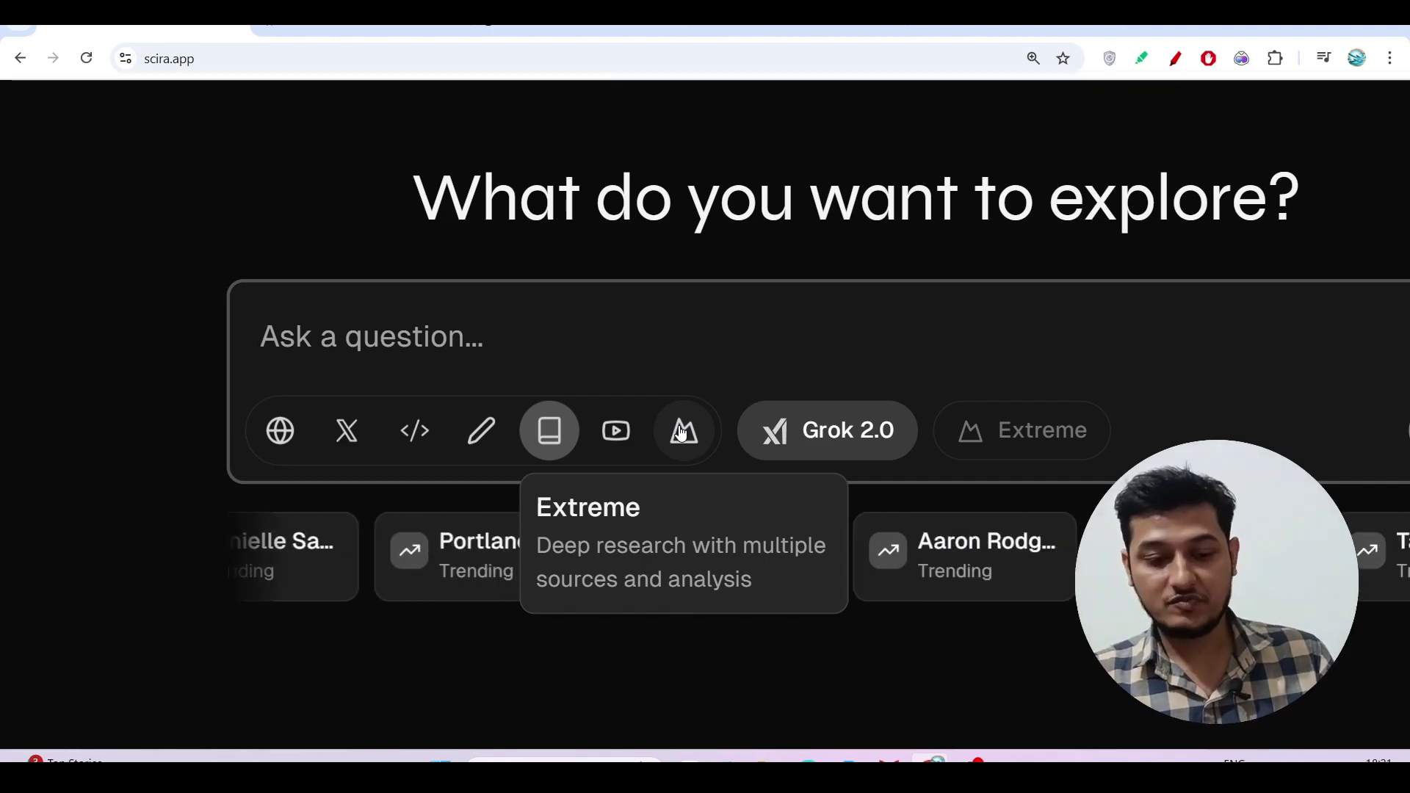
key("ctrl+minus")
key("ctrl+minus")
key("ctrl+minus")
key("ctrl+minus")
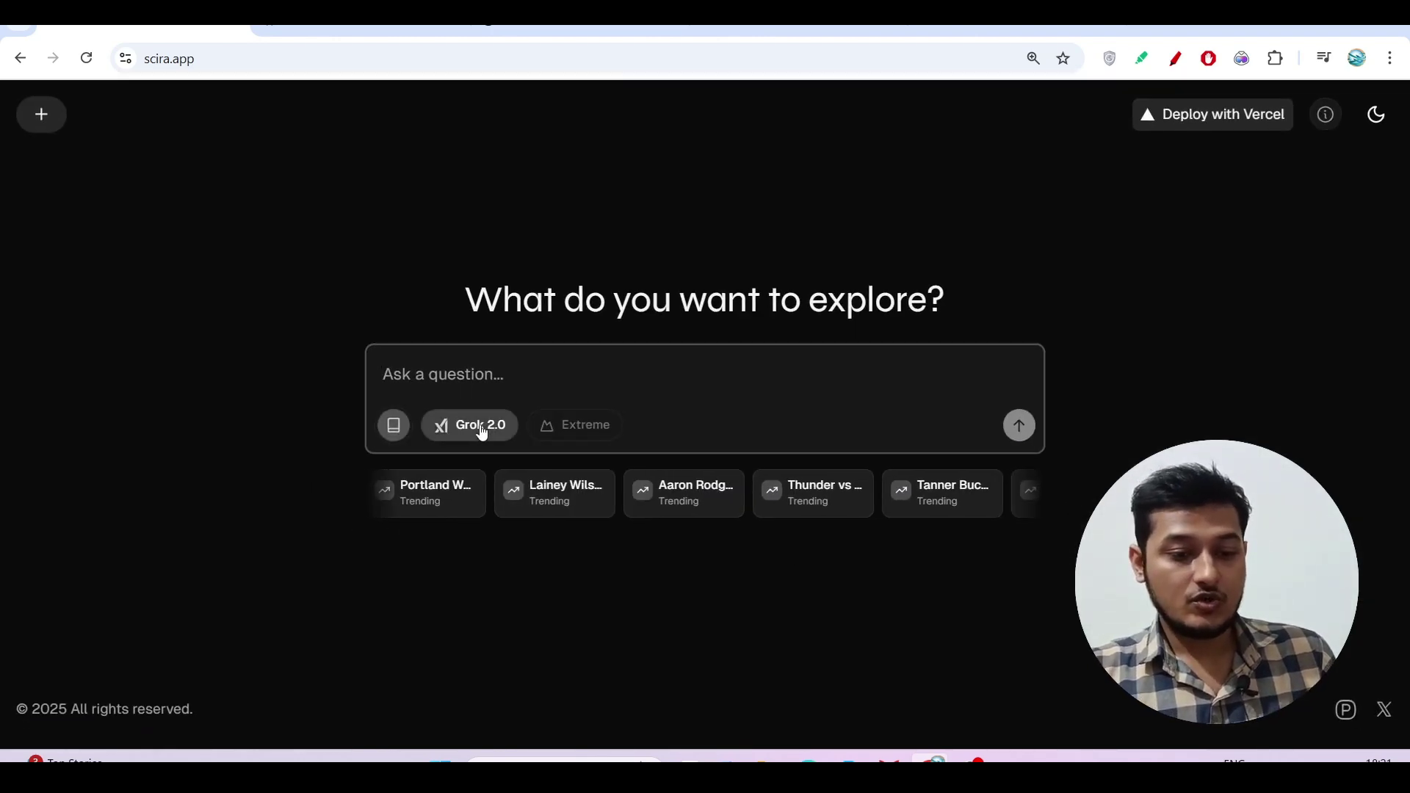
left_click(481, 429)
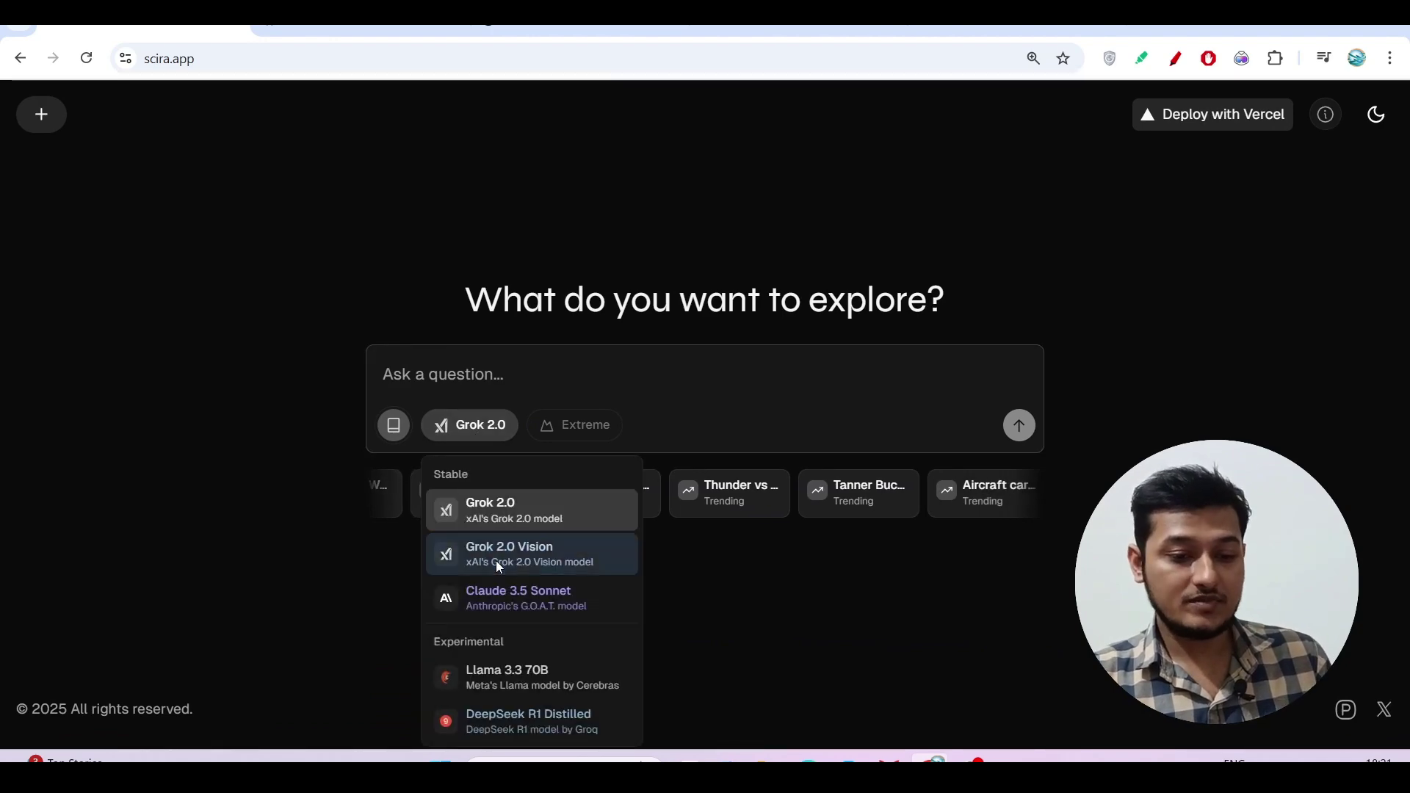
left_click(395, 553)
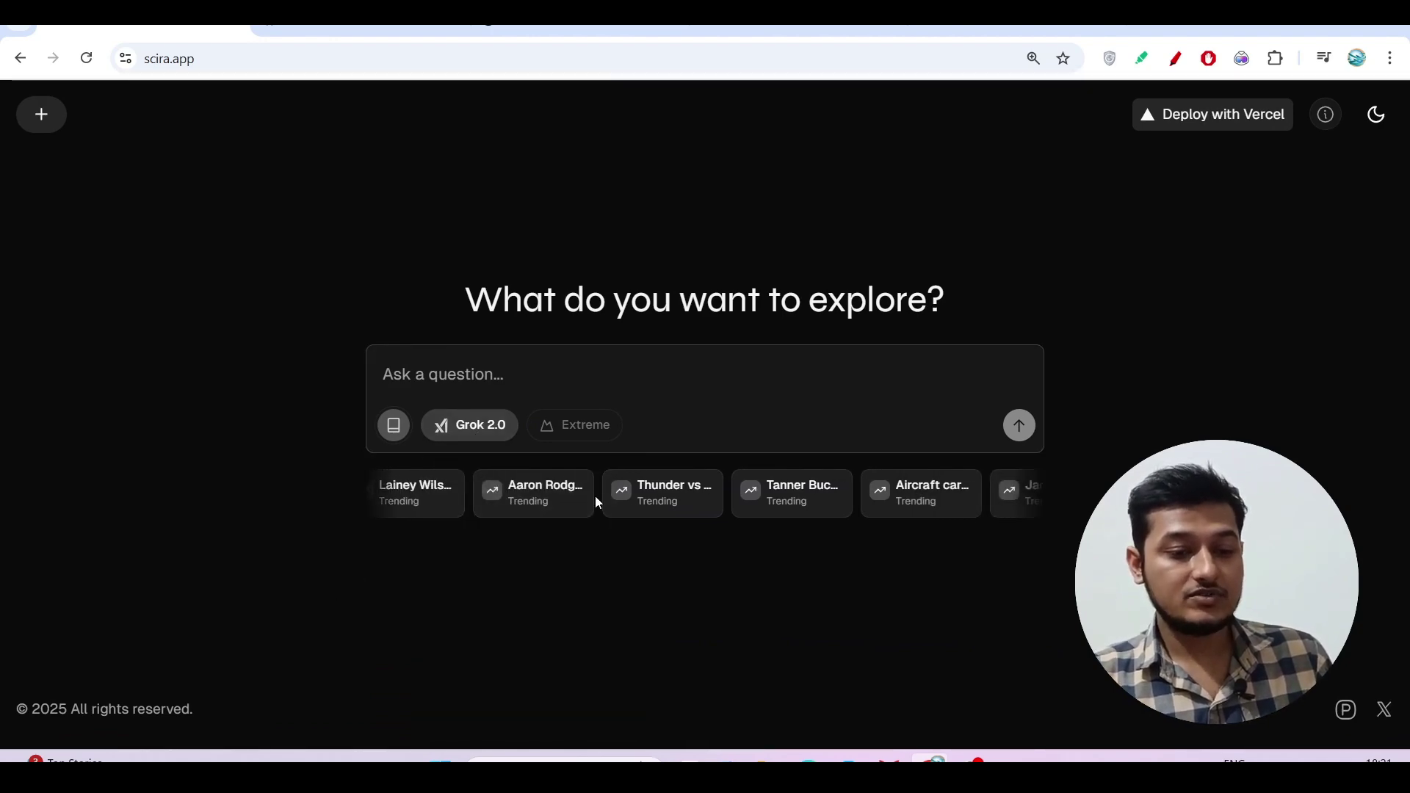
scroll(595, 496, "up", 3)
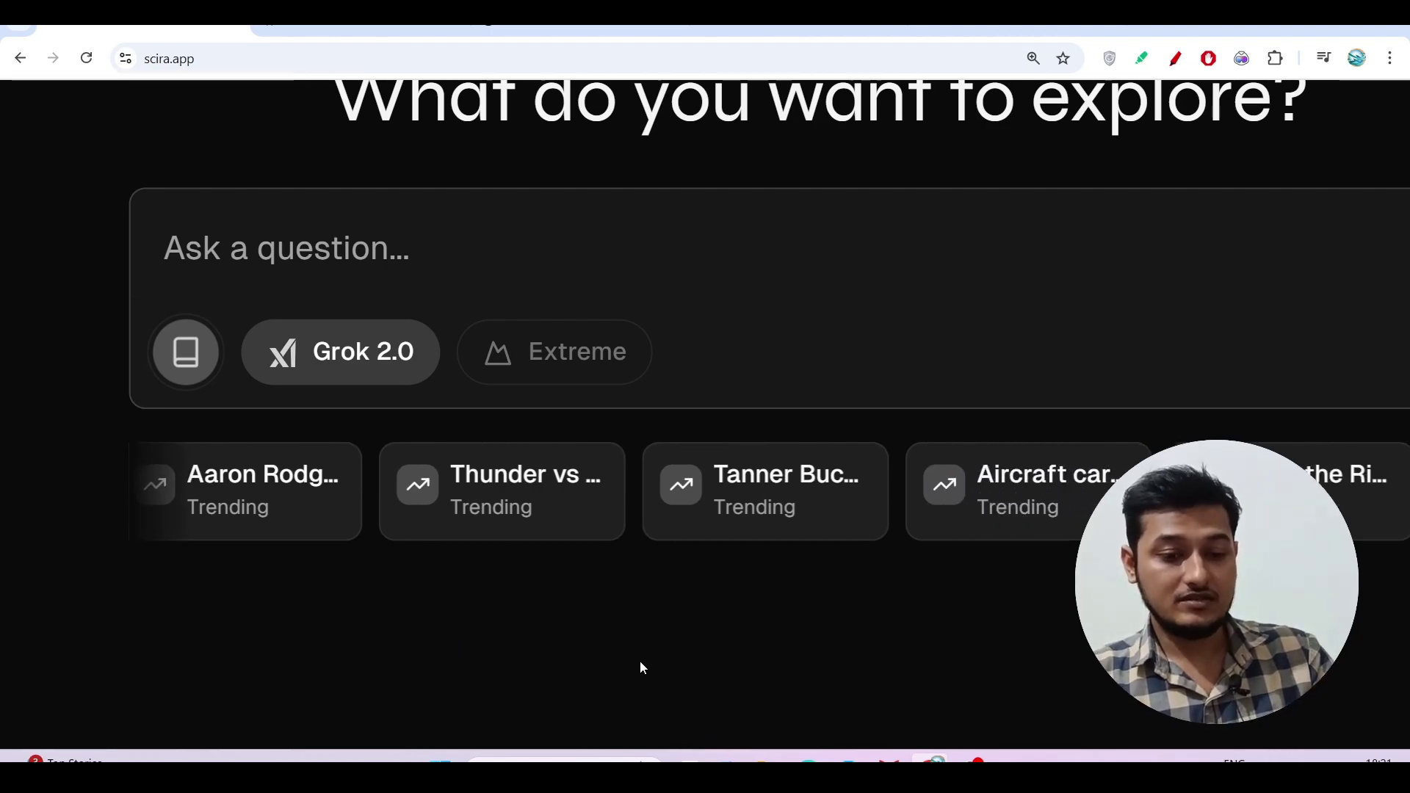
scroll(641, 668, "down", 3)
scroll(640, 668, "down", 1)
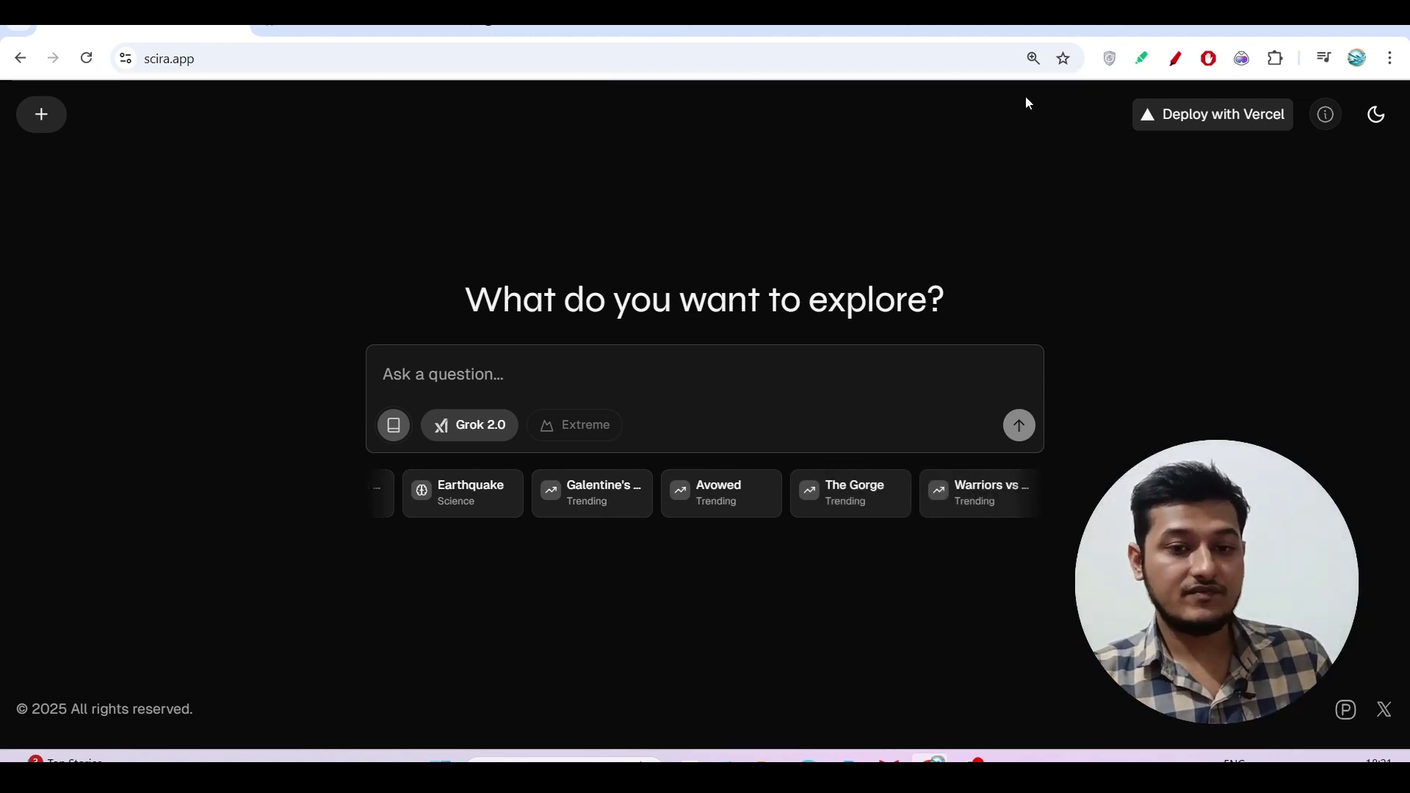
left_click(1018, 30)
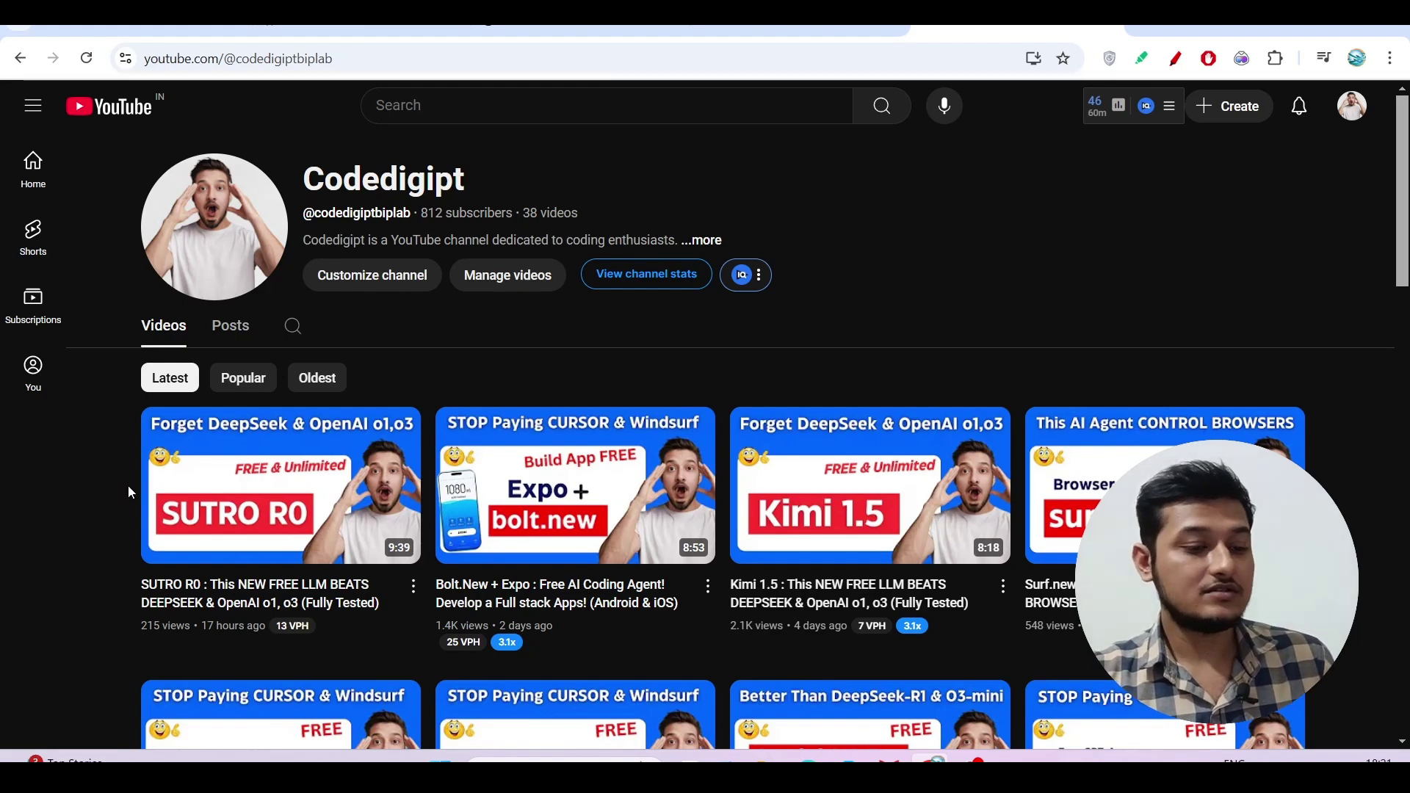
- Scroll through the YouTube channel's Videos grid to see its latest uploads
scroll(128, 486, "up", 5)
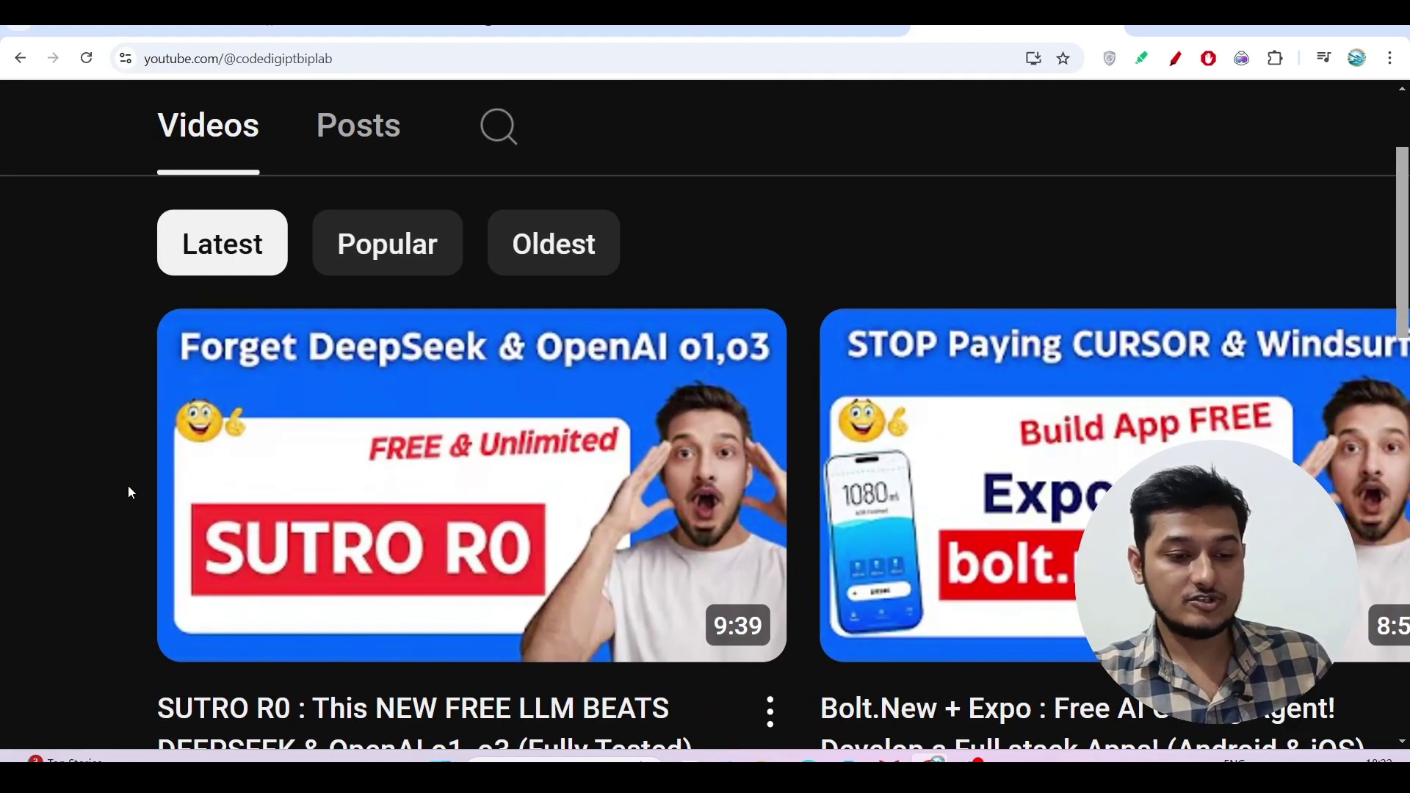
scroll(127, 487, "down", 5)
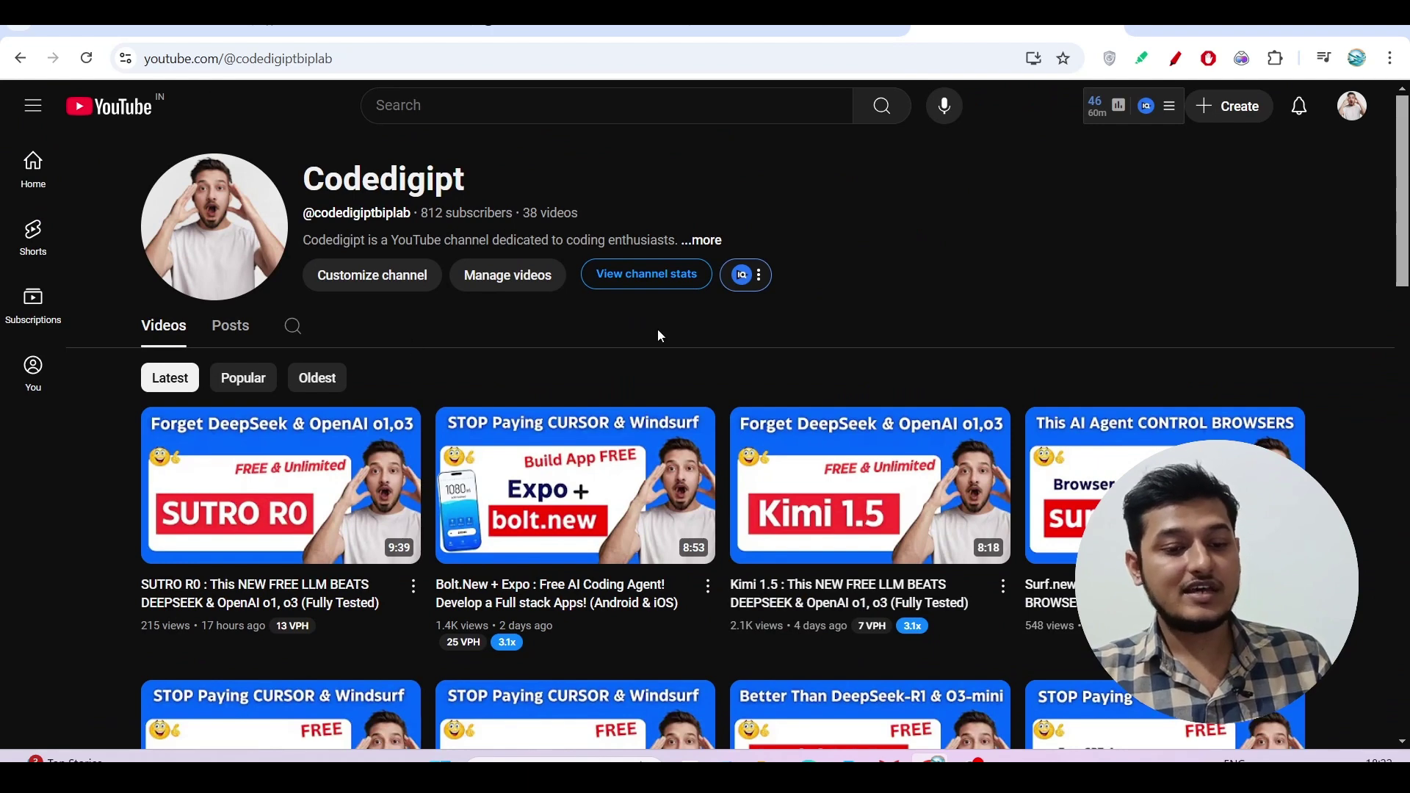
scroll(658, 331, "down", 1)
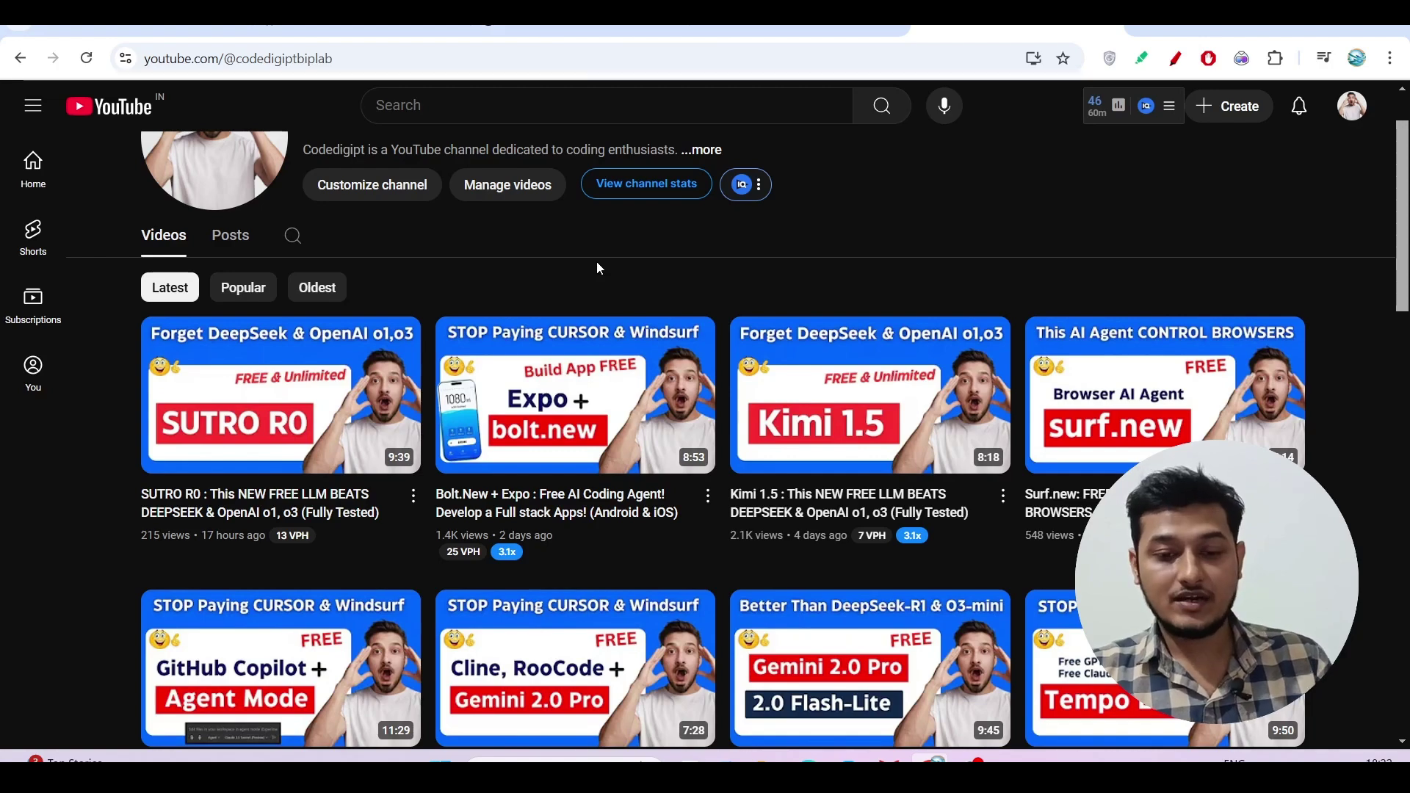
scroll(598, 264, "down", 2)
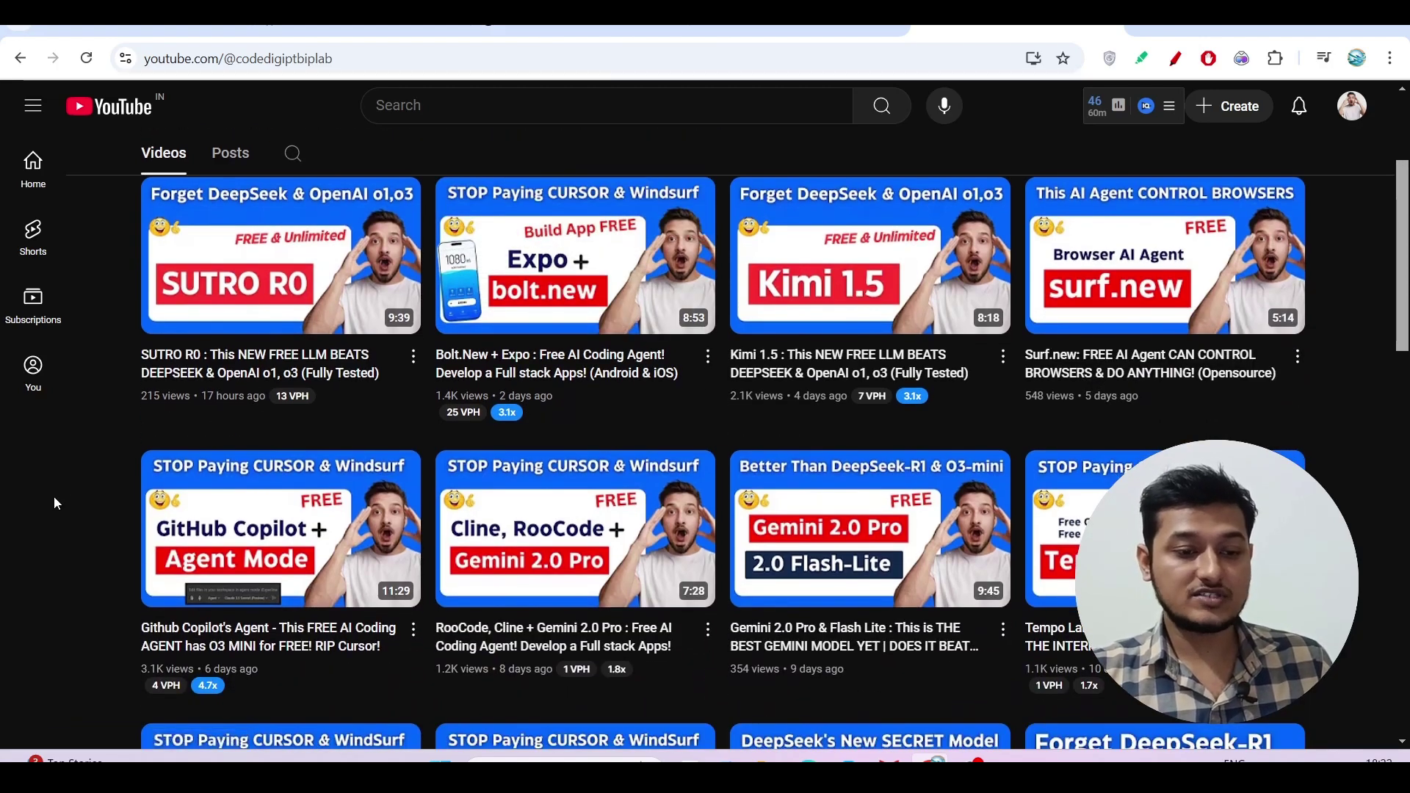
scroll(54, 496, "up", 3)
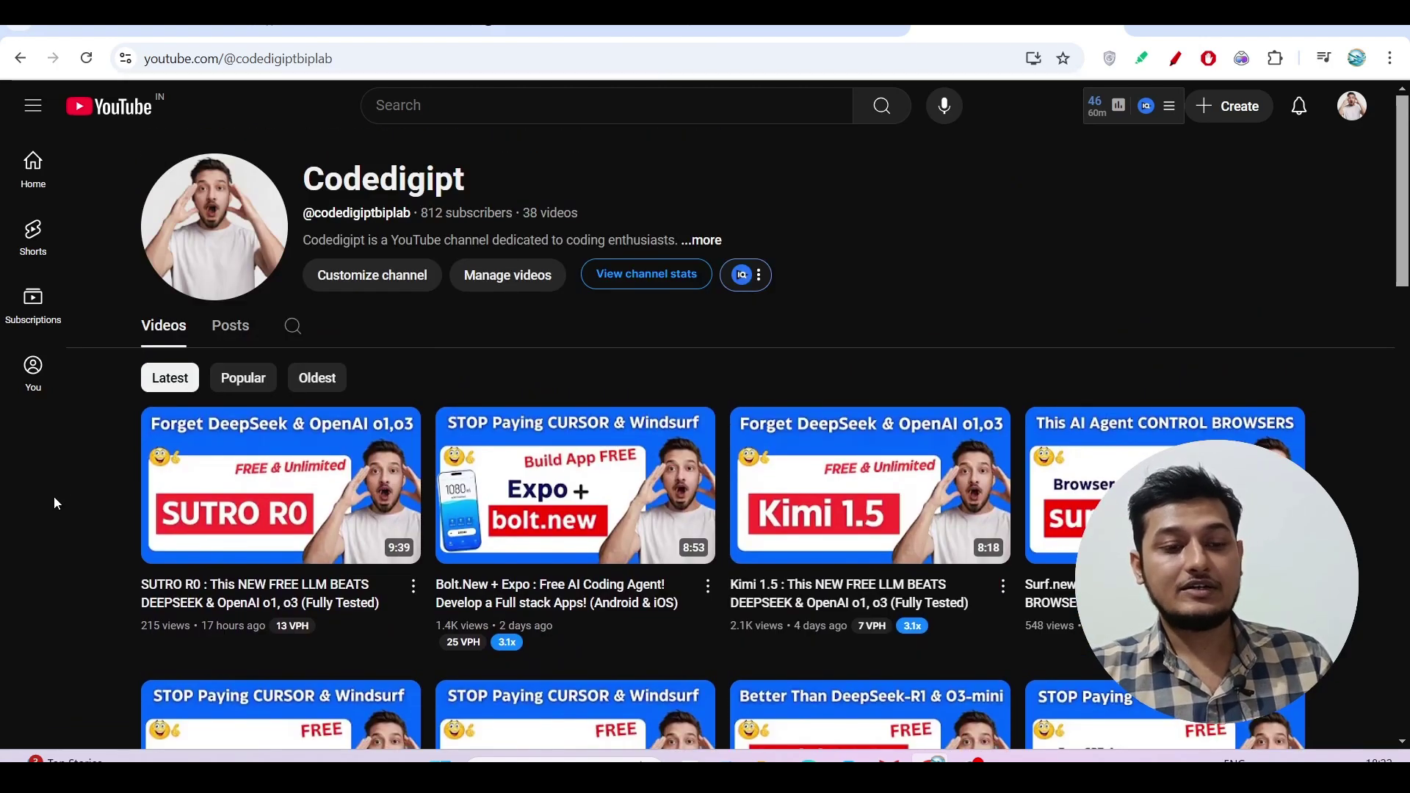